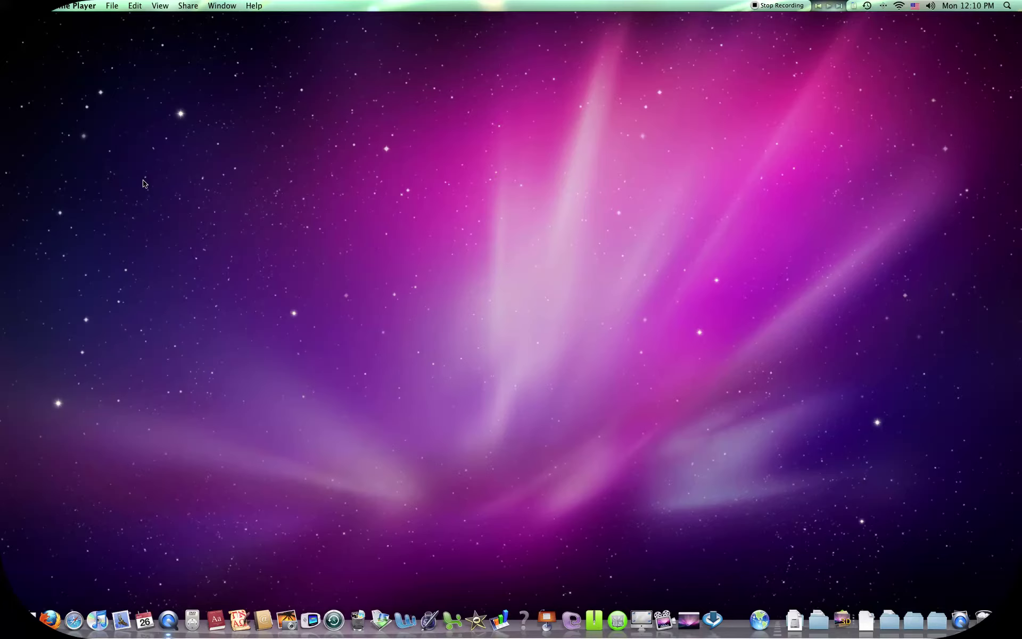
Step: Launch Firefox from the Dock to open its Google start page
{"action": "left_click", "coordinate": [50, 619]}
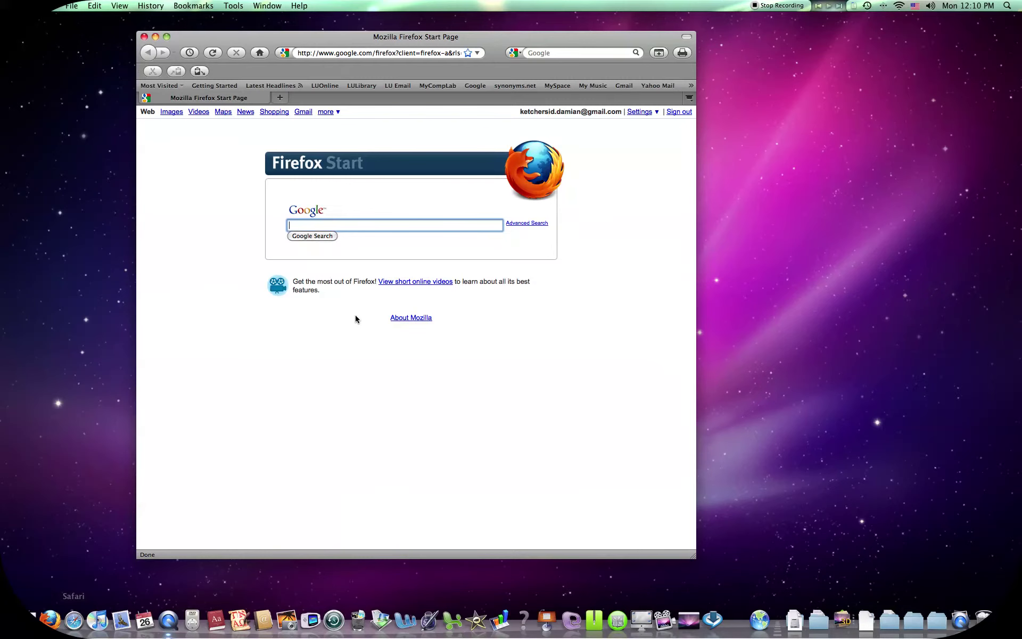
Step: Google 'desktop manager' and open Softpedia's Desktop Manager 0.5.3 free download page
{"action": "left_click", "coordinate": [388, 224]}
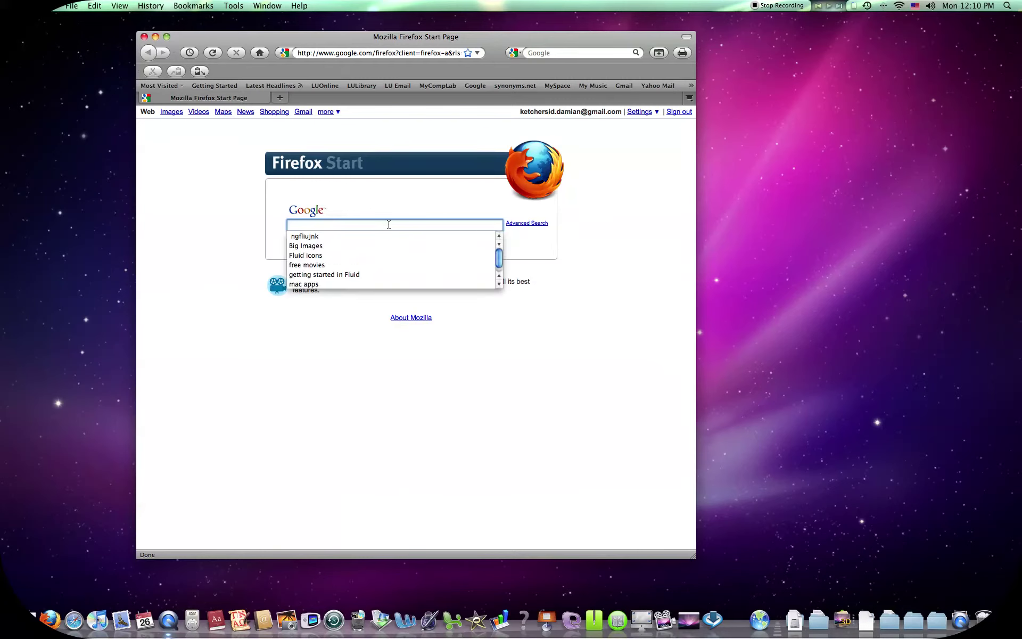
{"action": "type", "text": "desk"}
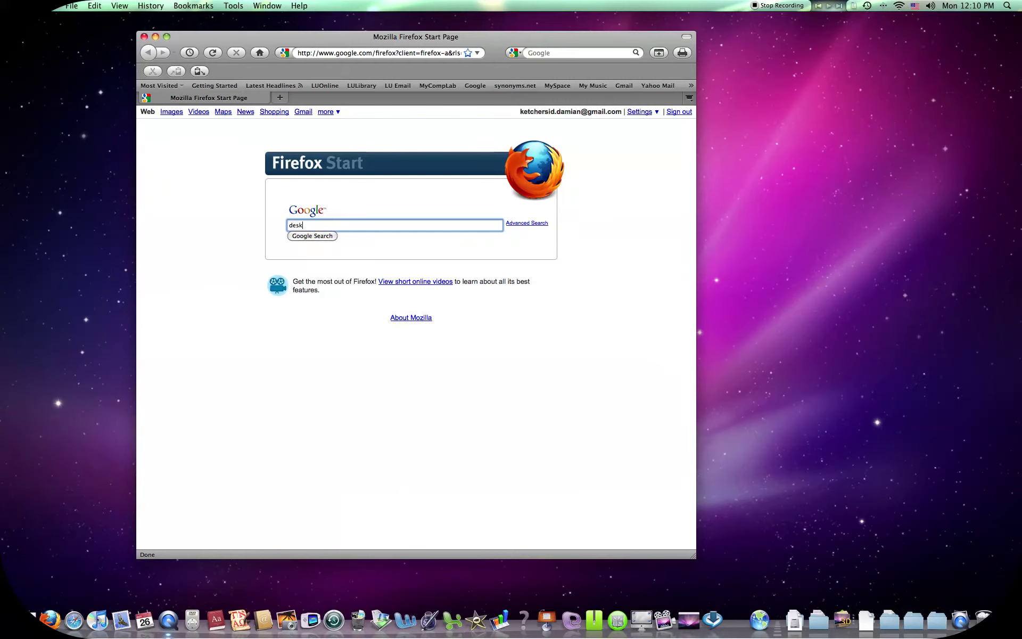
{"action": "type", "text": "top manager"}
{"action": "key", "text": "Return"}
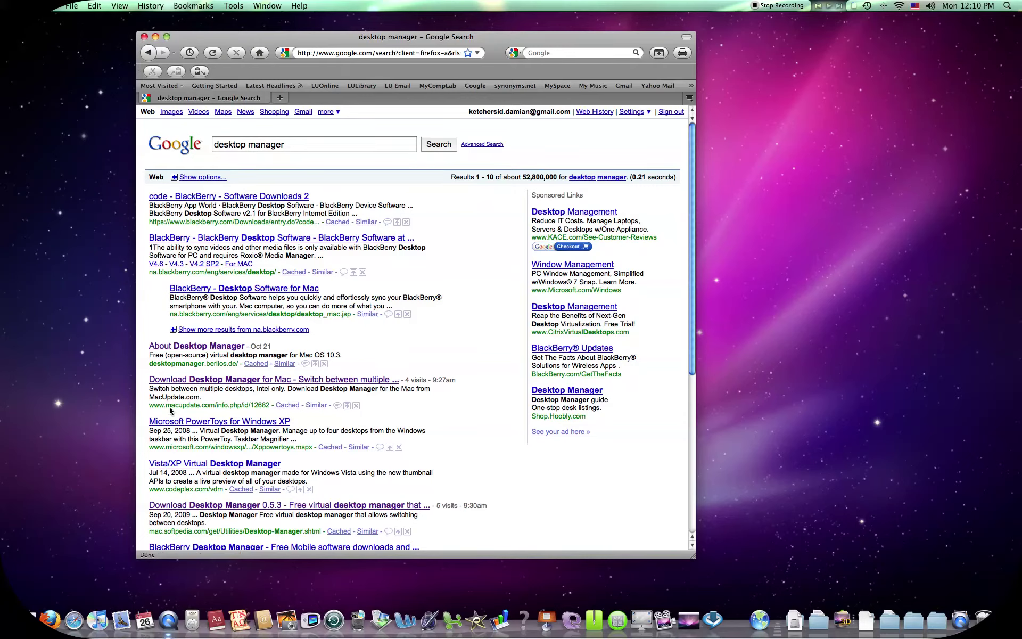
{"action": "left_click", "coordinate": [223, 505]}
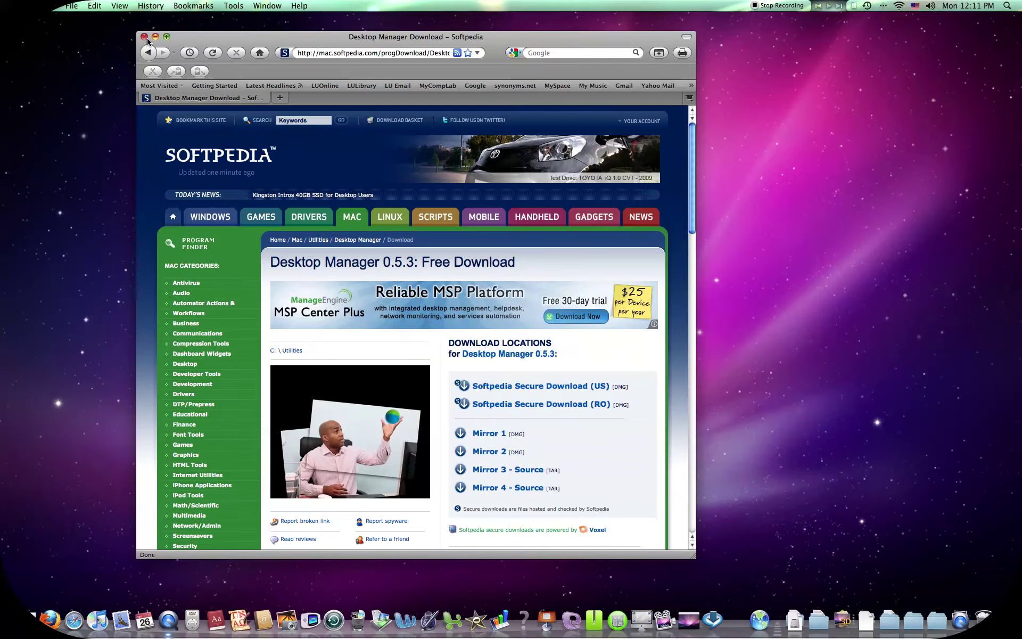
Step: Close Firefox and launch Desktop Manager from the Dock's Applications stack
{"action": "left_click", "coordinate": [144, 37]}
{"action": "left_click", "coordinate": [794, 619]}
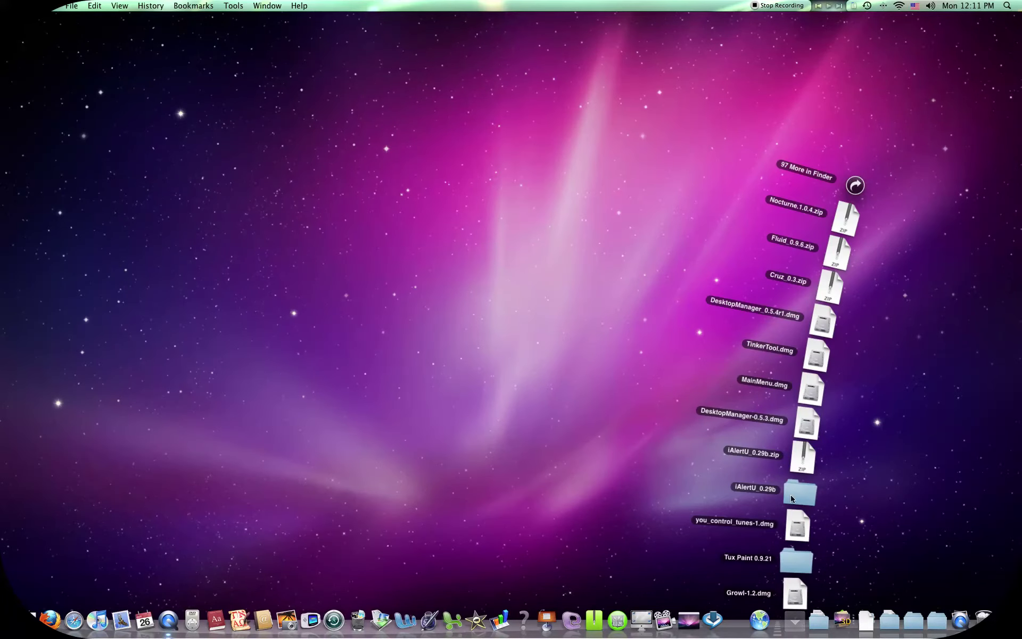
{"action": "left_click", "coordinate": [842, 619]}
{"action": "left_click", "coordinate": [952, 220]}
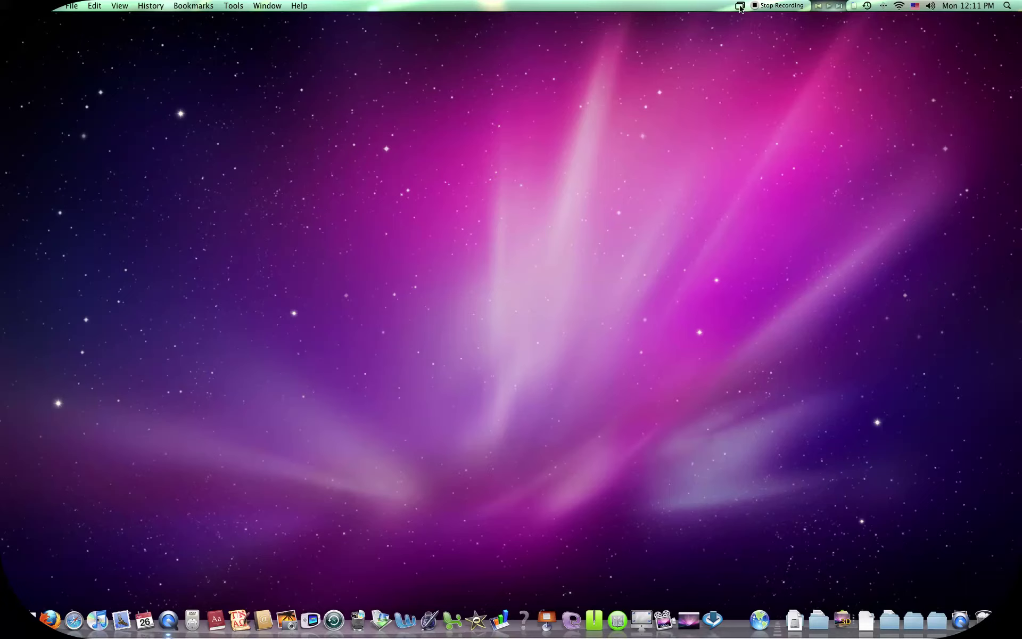
Step: Switch to the next desktop, then back to the previous one, via the Desktop Manager menu
{"action": "left_click", "coordinate": [739, 6]}
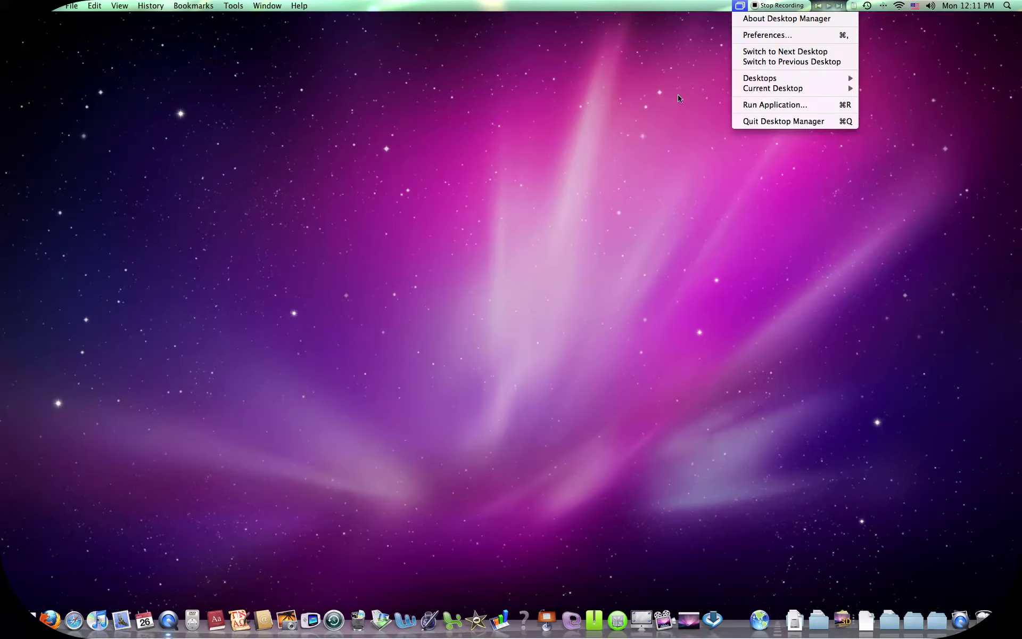
{"action": "left_click", "coordinate": [803, 54]}
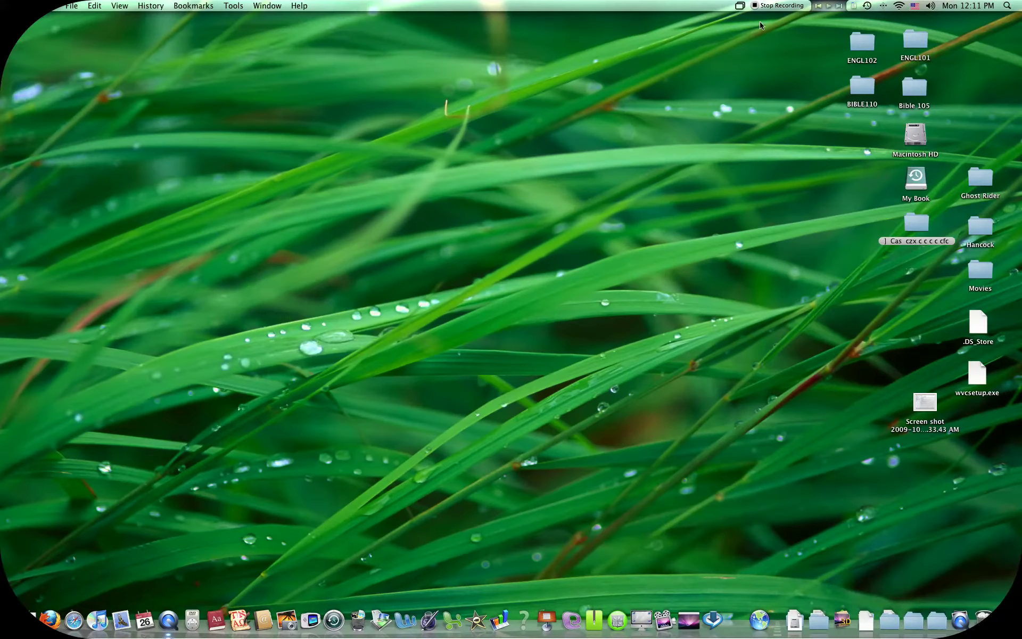
{"action": "left_click", "coordinate": [740, 6]}
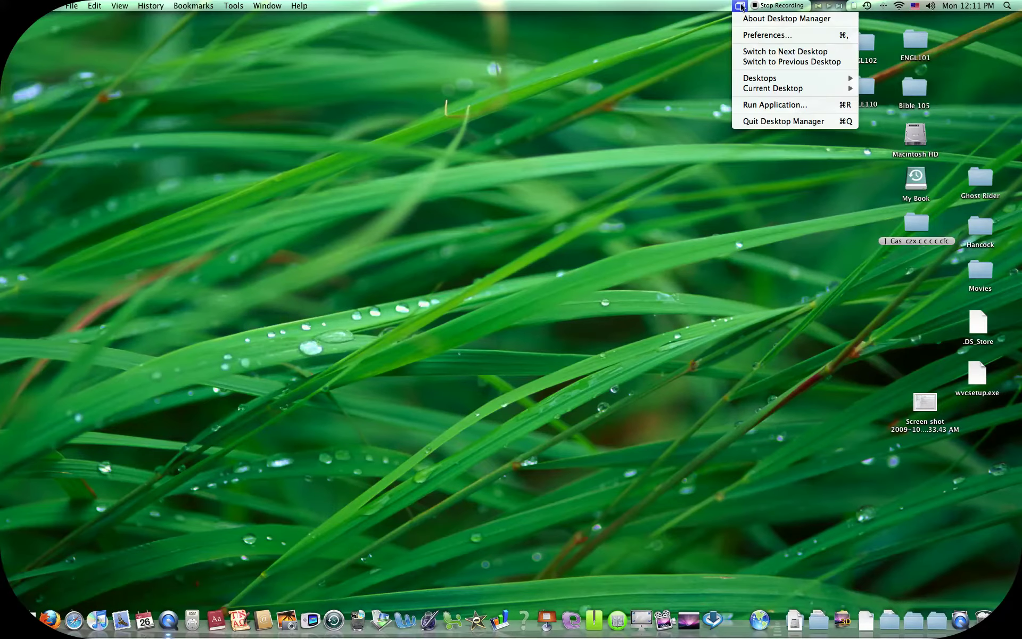
{"action": "left_click", "coordinate": [778, 62]}
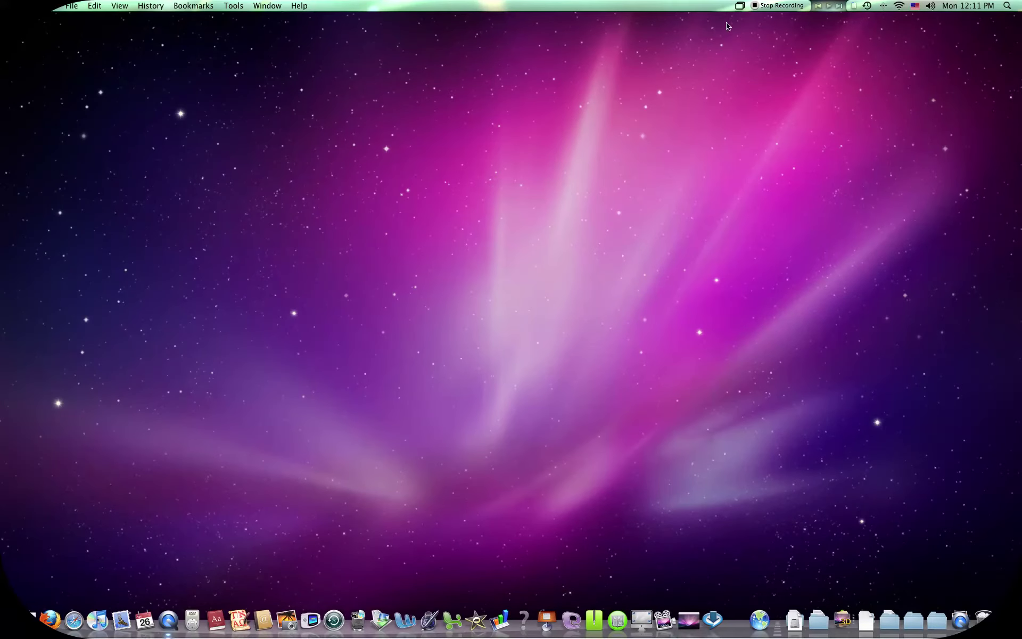
Step: Check the desktops list, return to the purple desktop with Ctrl+Left, and quit Desktop Manager
{"action": "left_click", "coordinate": [736, 7]}
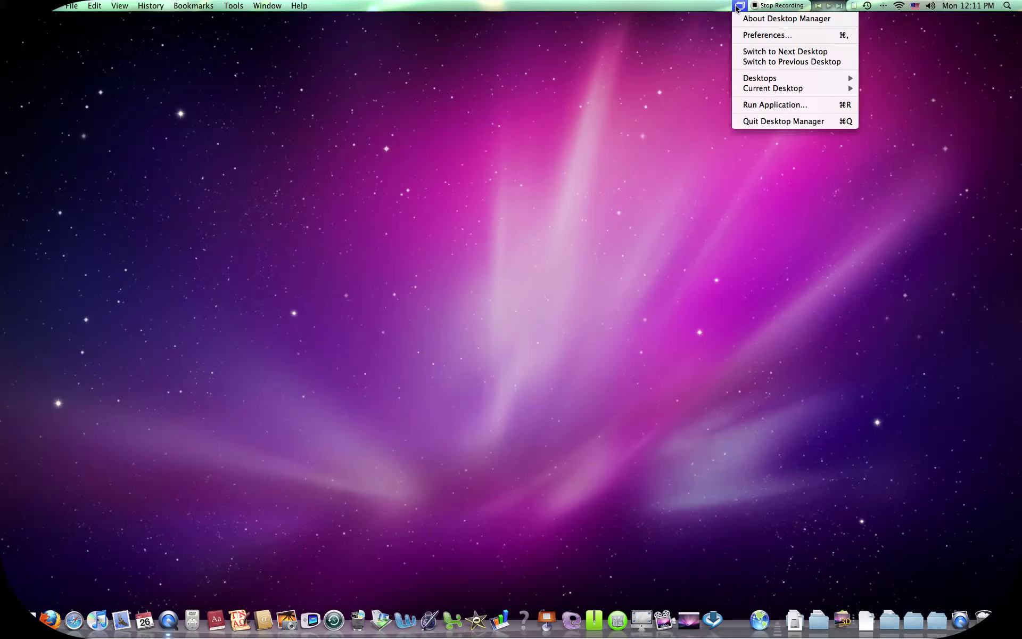
{"action": "mouse_move", "coordinate": [808, 82]}
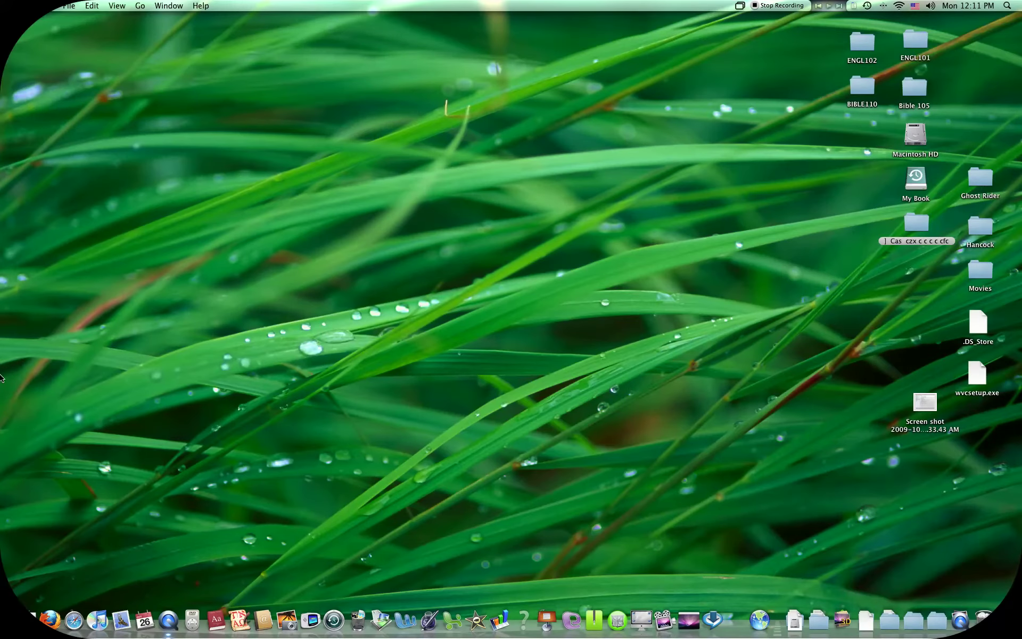
{"action": "key", "text": "ctrl+Left"}
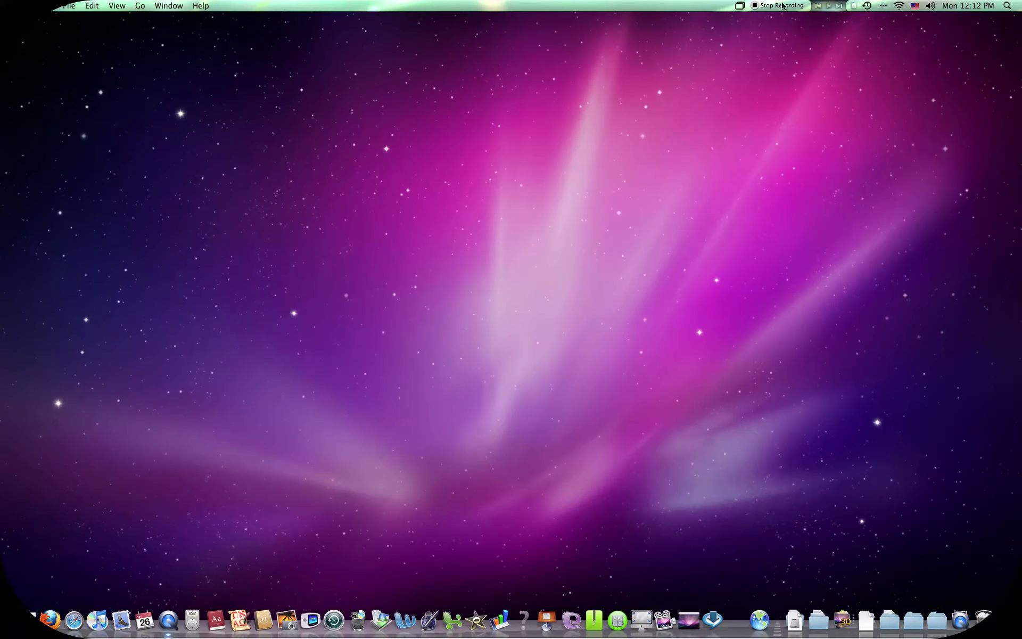
{"action": "left_click", "coordinate": [741, 7]}
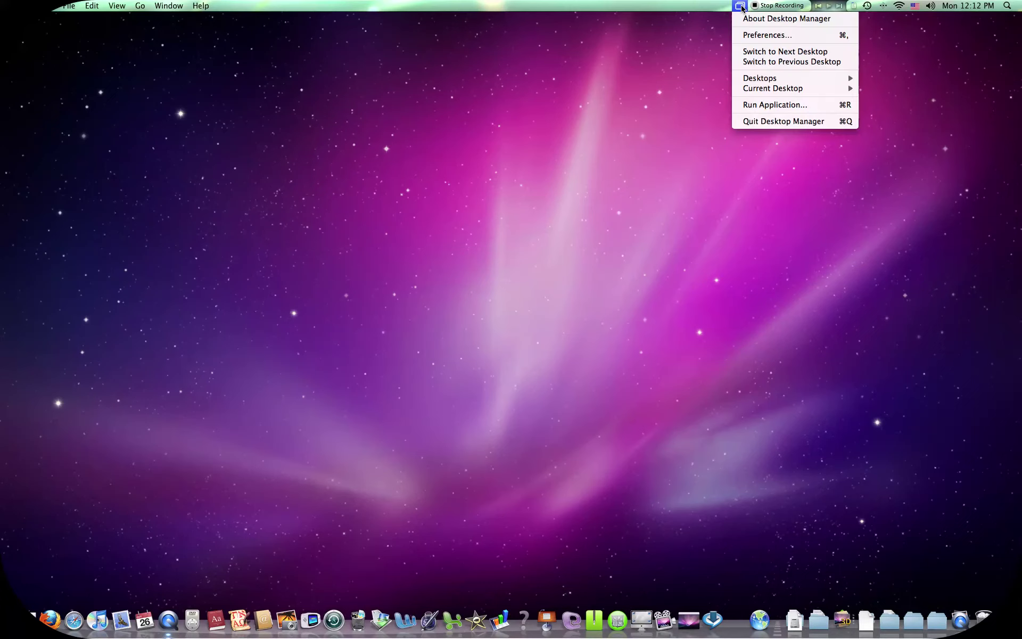
{"action": "left_click", "coordinate": [790, 88]}
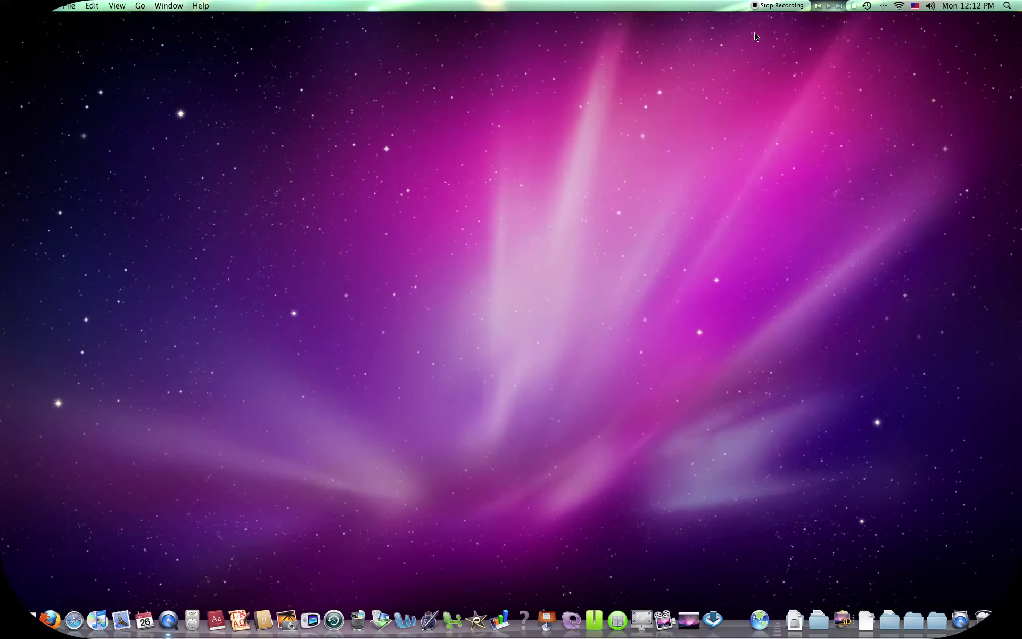
Step: Launch Desktop Manager from the Applications stack, then quit it from its menu
{"action": "left_click", "coordinate": [843, 621]}
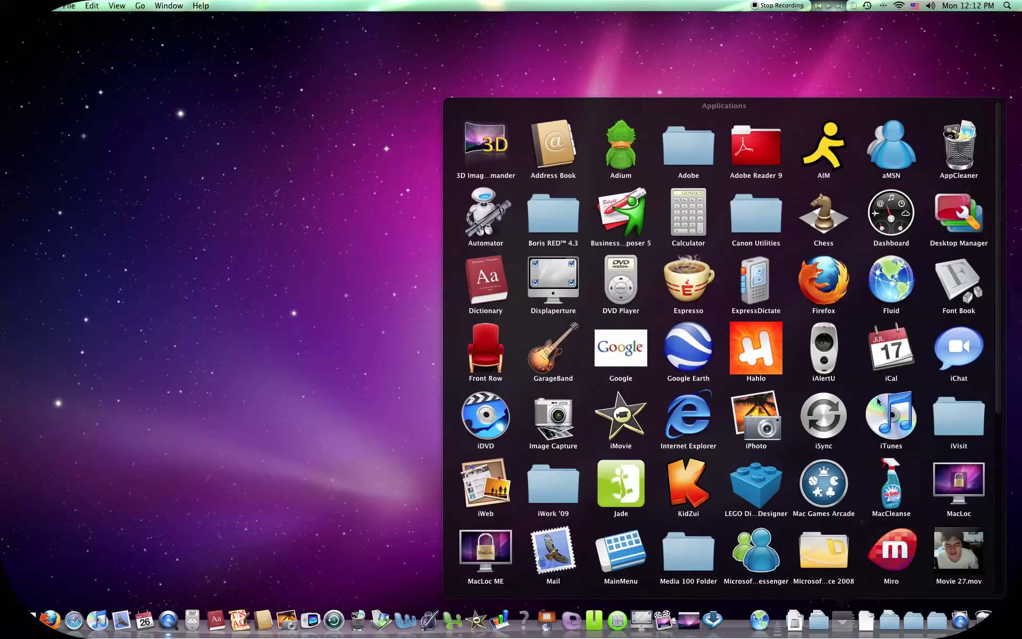
{"action": "left_click", "coordinate": [944, 228]}
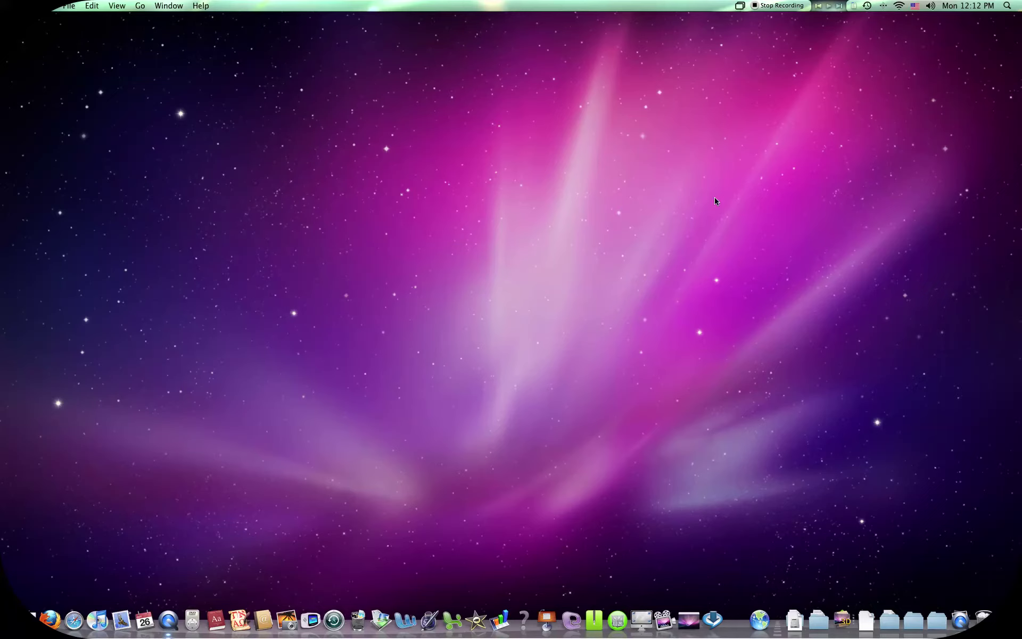
{"action": "left_click", "coordinate": [737, 6]}
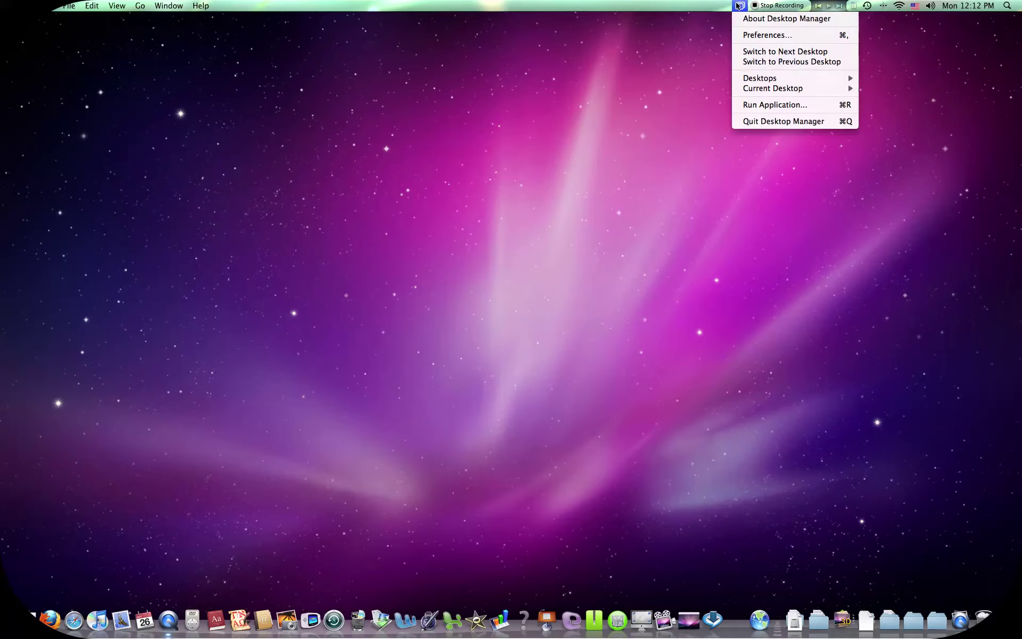
{"action": "left_click", "coordinate": [778, 119]}
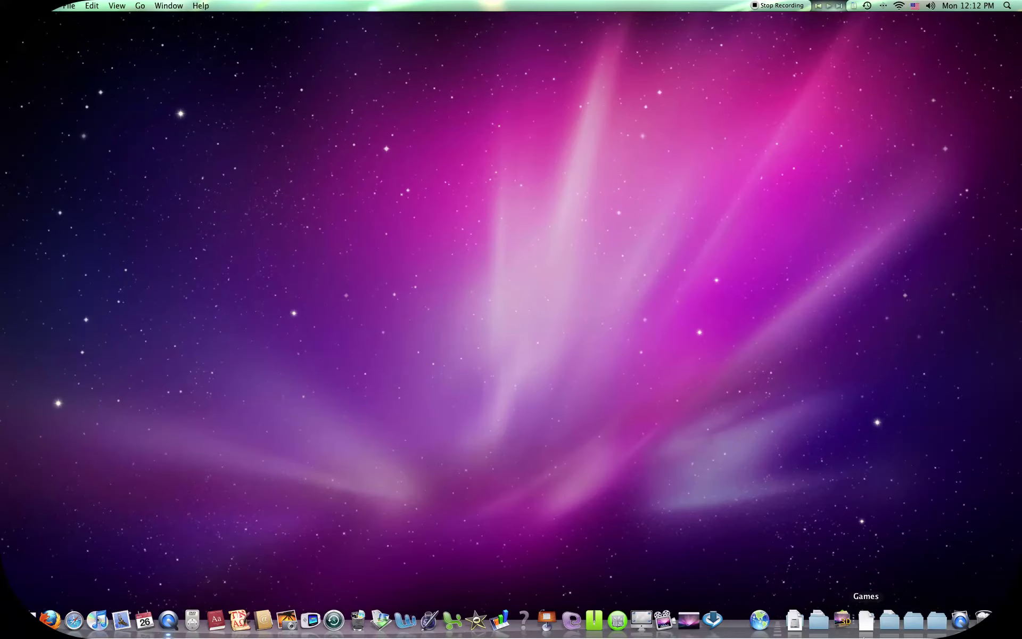
Step: Relaunch Desktop Manager from the Applications stack and open its menu-bar menu
{"action": "left_click", "coordinate": [841, 618]}
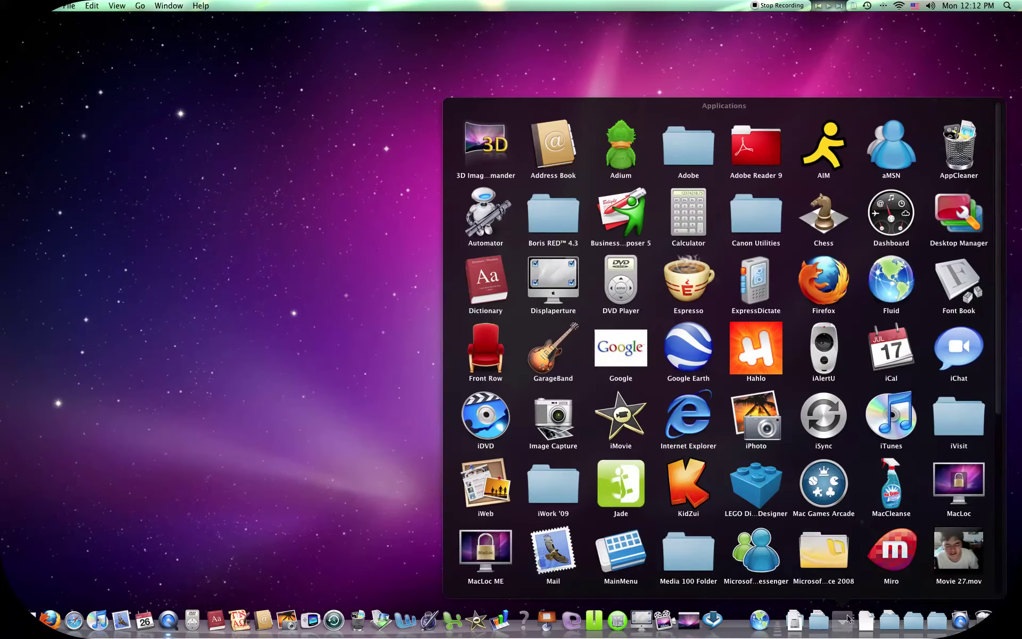
{"action": "left_click", "coordinate": [960, 230]}
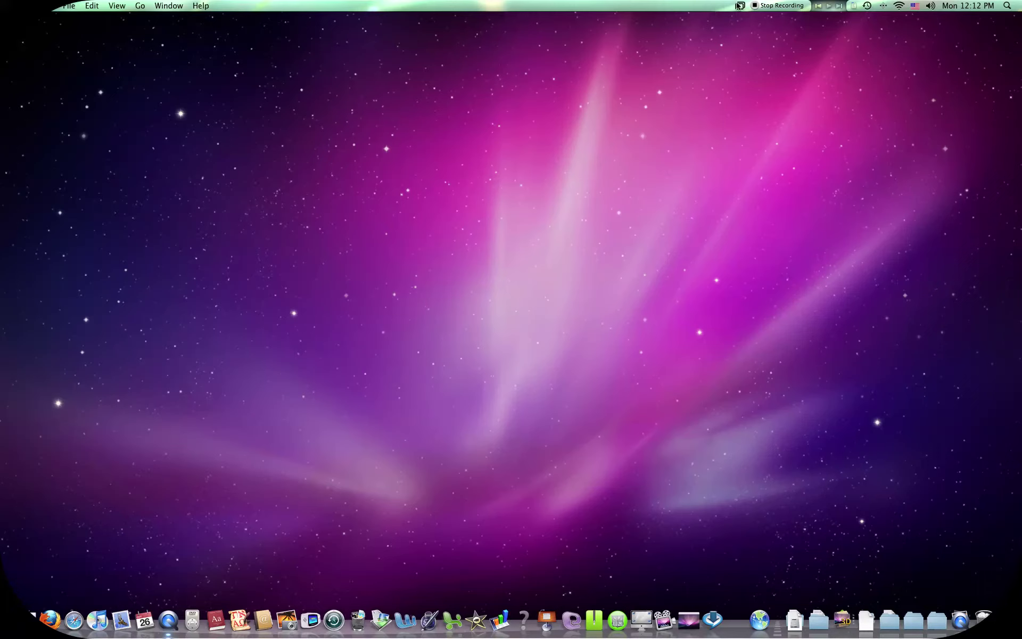
{"action": "left_click", "coordinate": [739, 6]}
{"action": "mouse_move", "coordinate": [777, 89]}
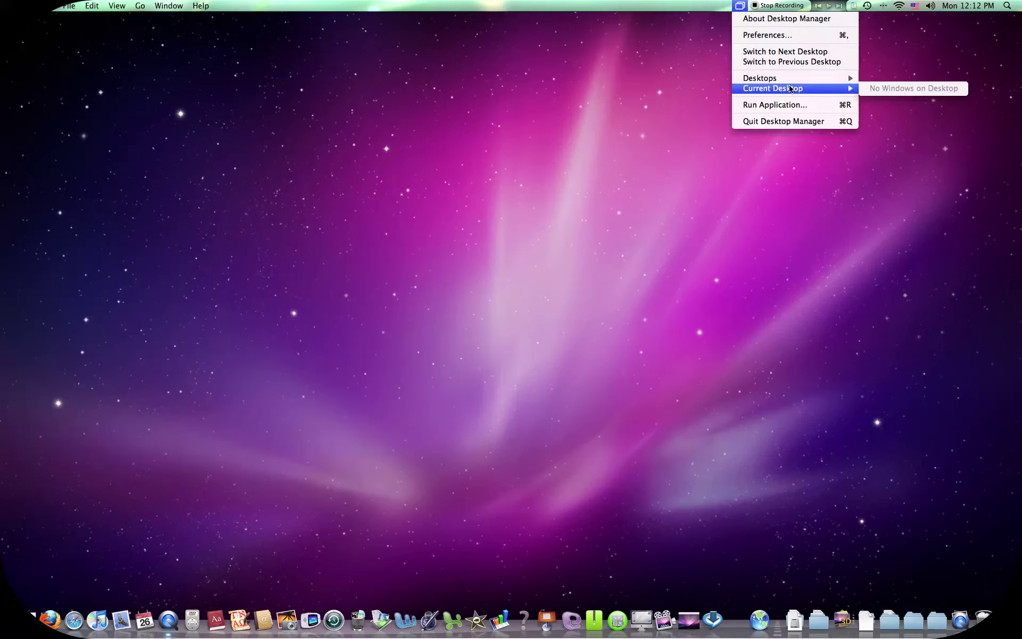
Step: Open Desktop Manager's Preferences on the Hot Keys pane and shift the window slightly left
{"action": "left_click", "coordinate": [787, 36]}
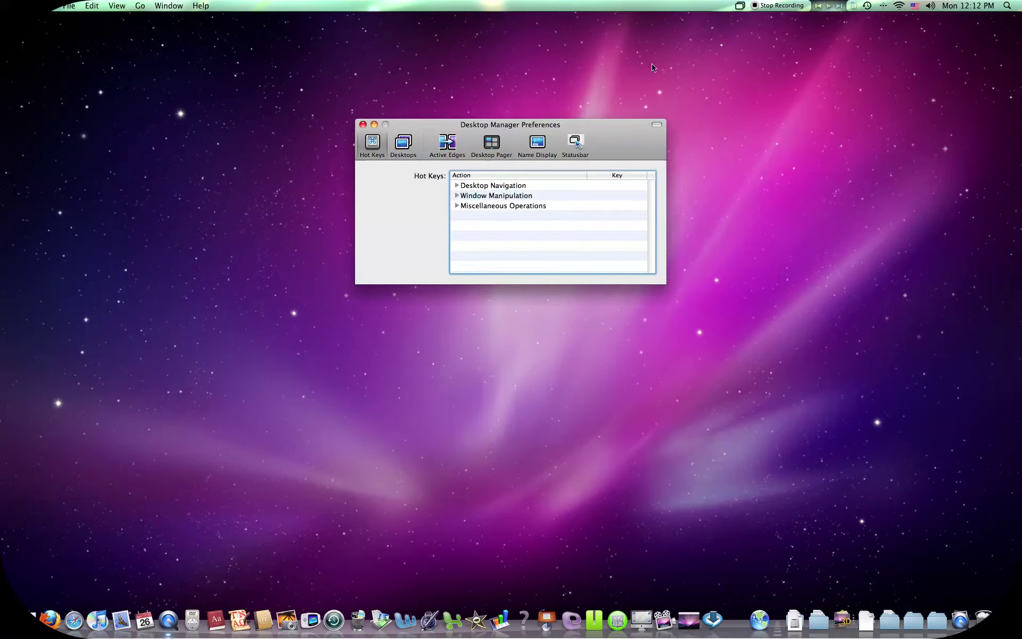
{"action": "left_click_drag", "start_coordinate": [579, 126], "coordinate": [536, 128]}
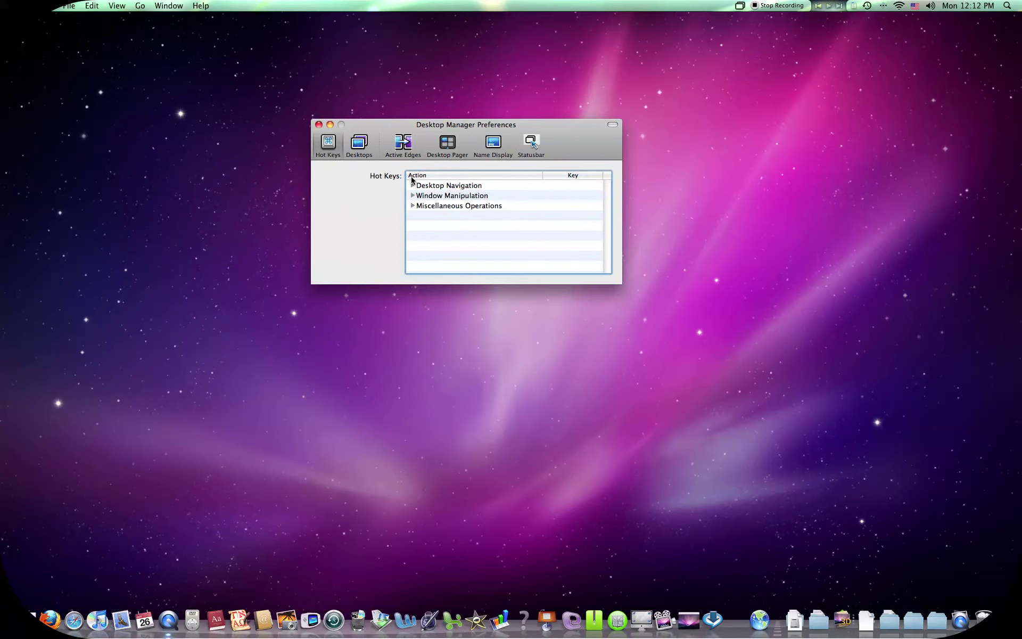
{"action": "left_click", "coordinate": [412, 186]}
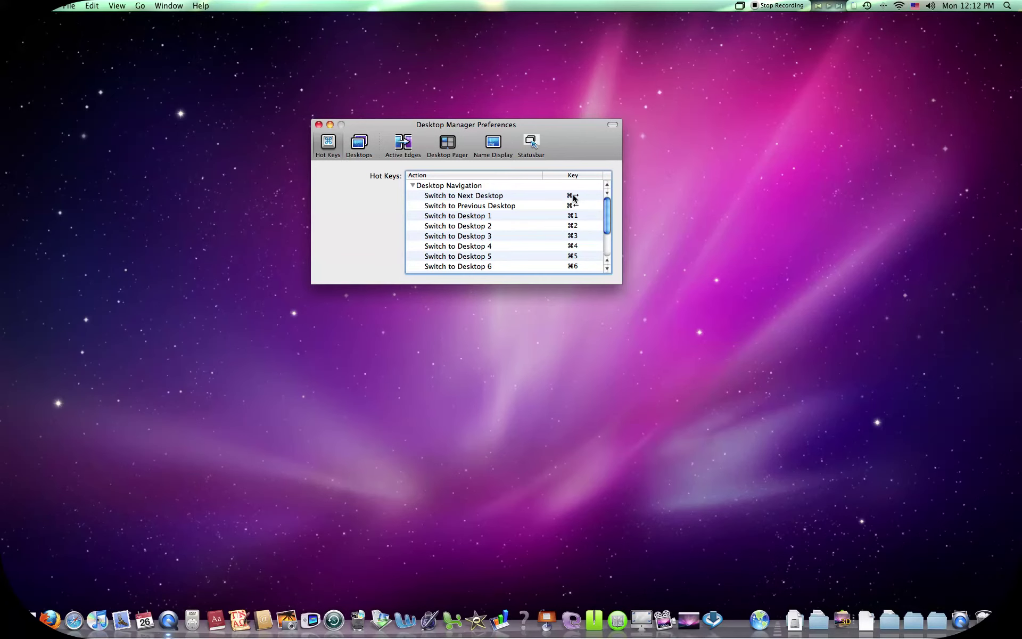
{"action": "key", "text": "super+Right"}
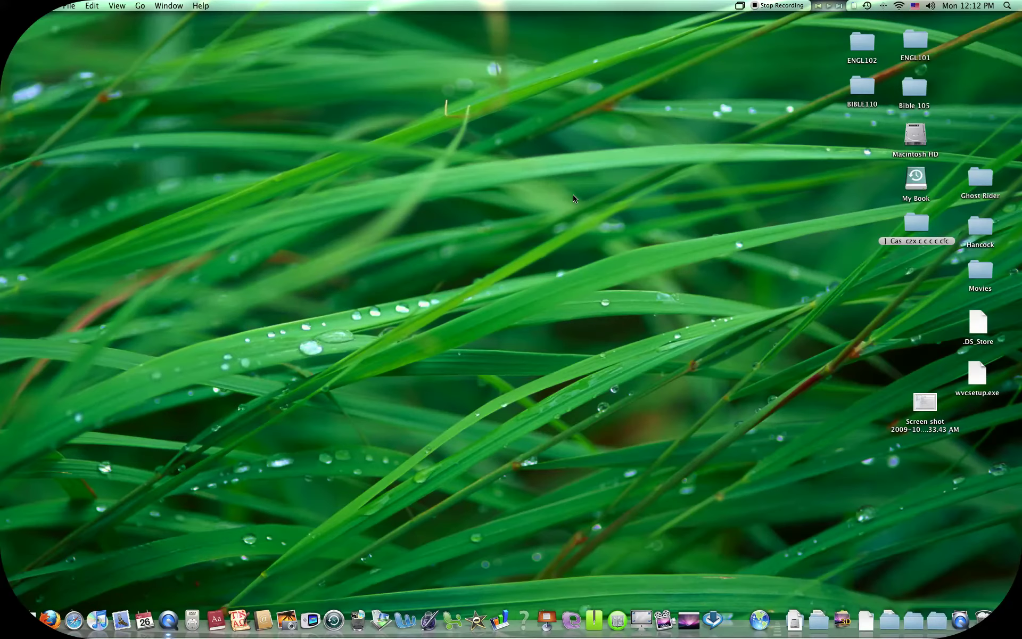
{"action": "key", "text": "super+Left"}
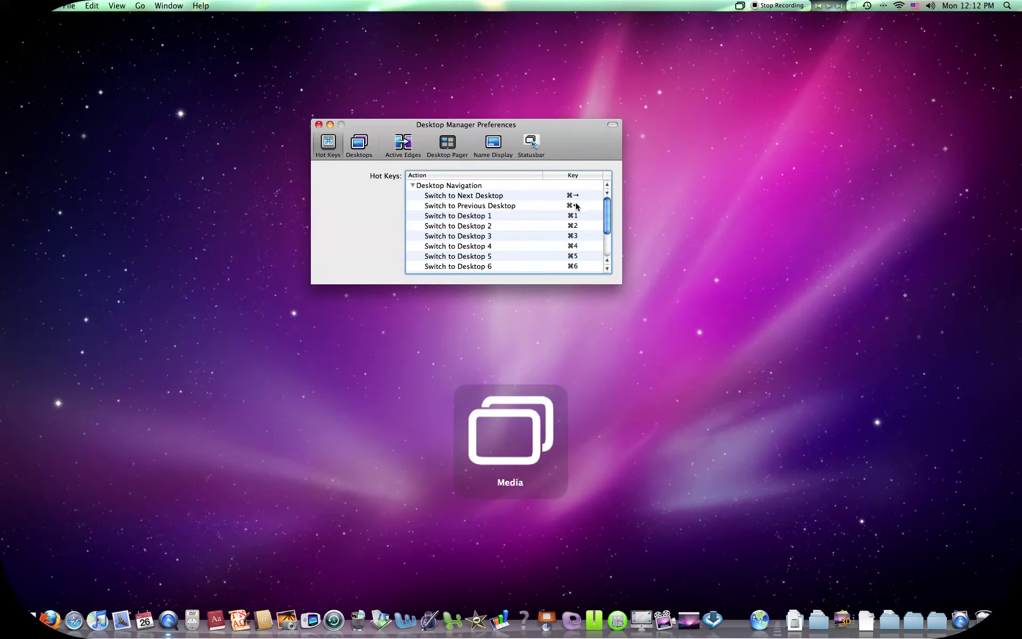
{"action": "left_click", "coordinate": [576, 206]}
{"action": "left_click", "coordinate": [576, 205]}
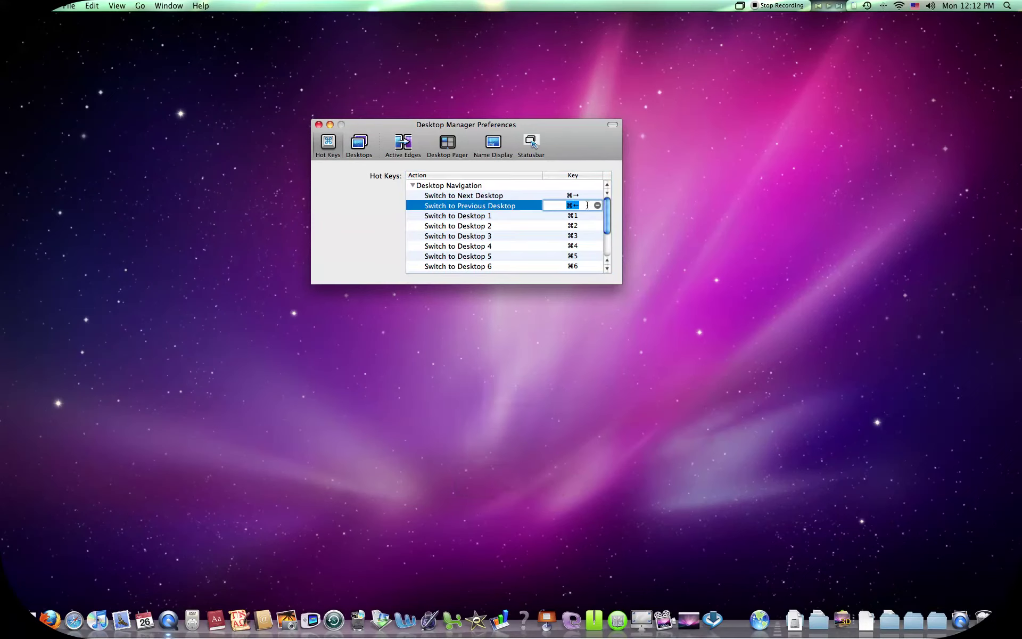
{"action": "key", "text": "shift+super+Right"}
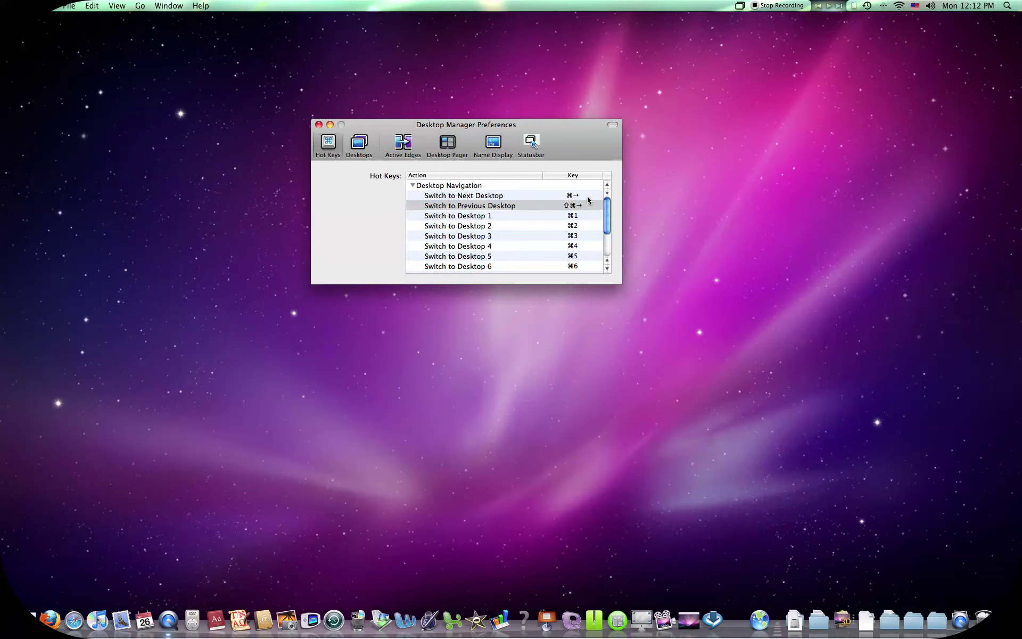
{"action": "left_click", "coordinate": [580, 209]}
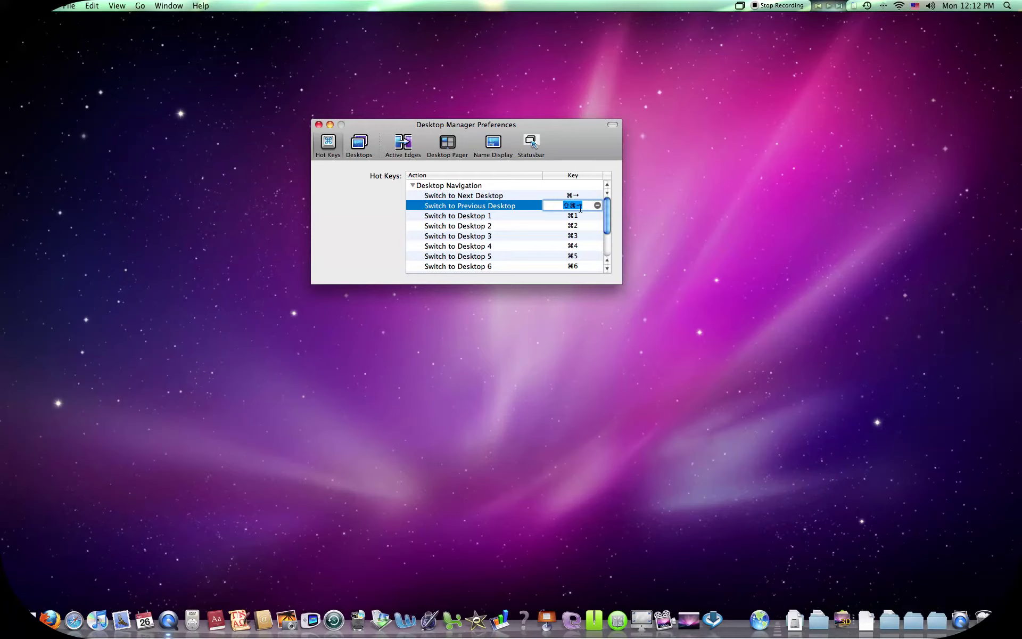
{"action": "key", "text": "super+Left"}
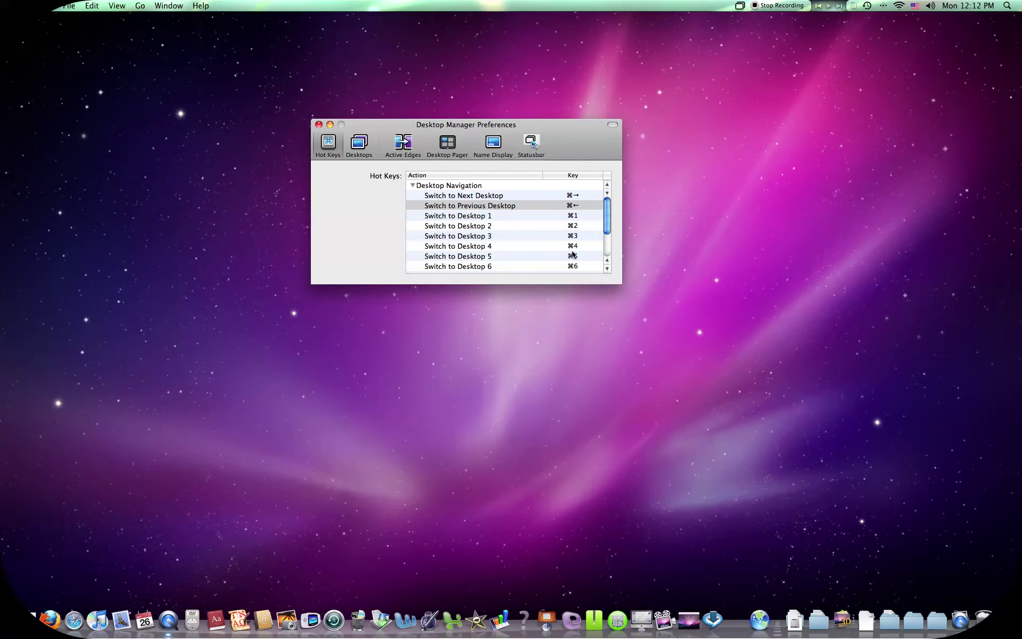
{"action": "left_click_drag", "start_coordinate": [606, 230], "coordinate": [610, 249]}
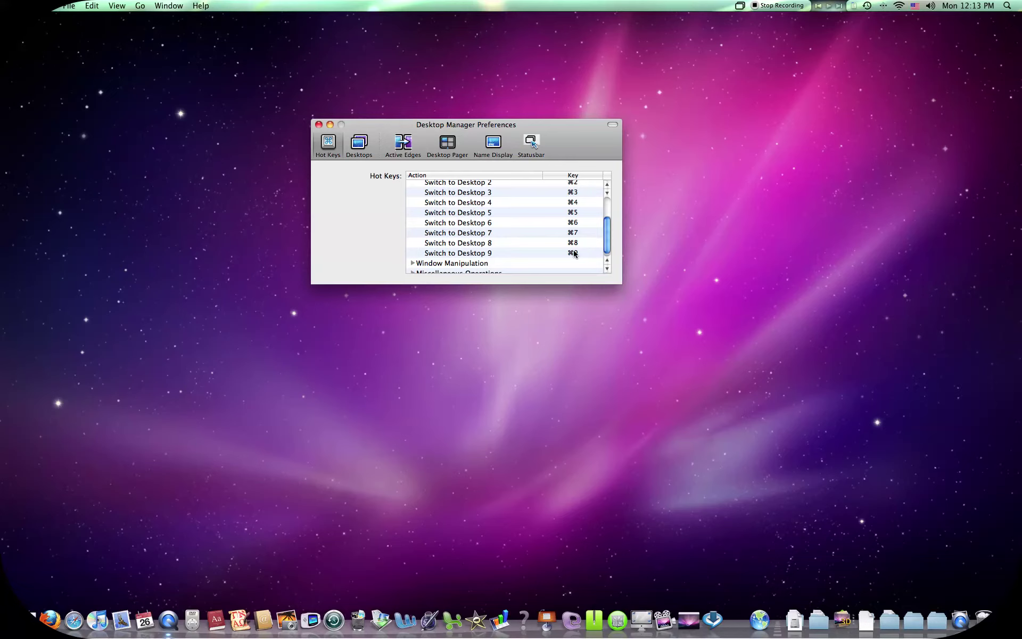
{"action": "key", "text": "super+2"}
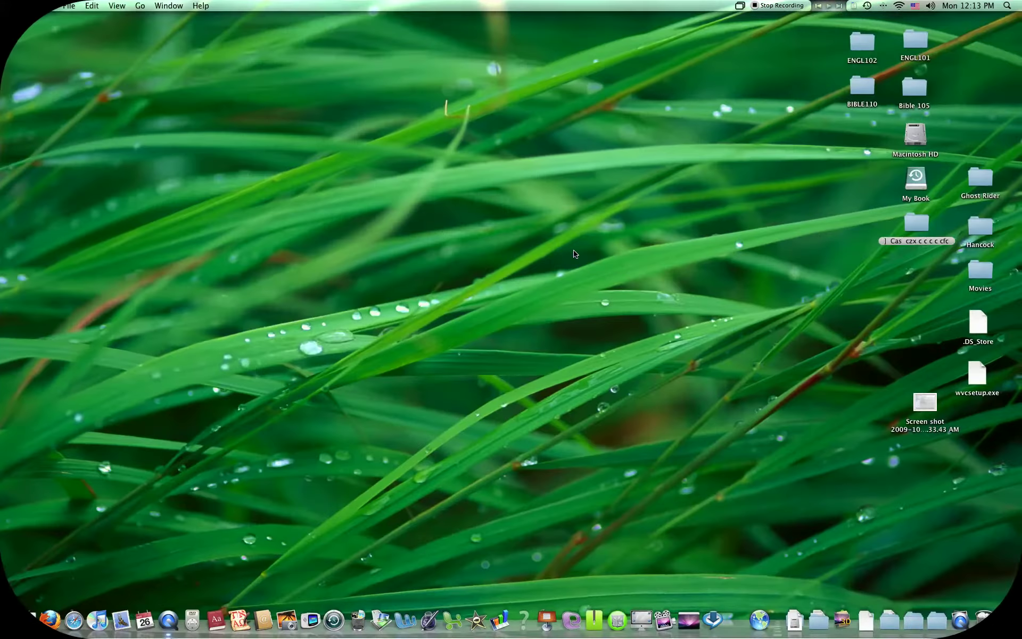
{"action": "key", "text": "super+1"}
{"action": "key", "text": "super+2"}
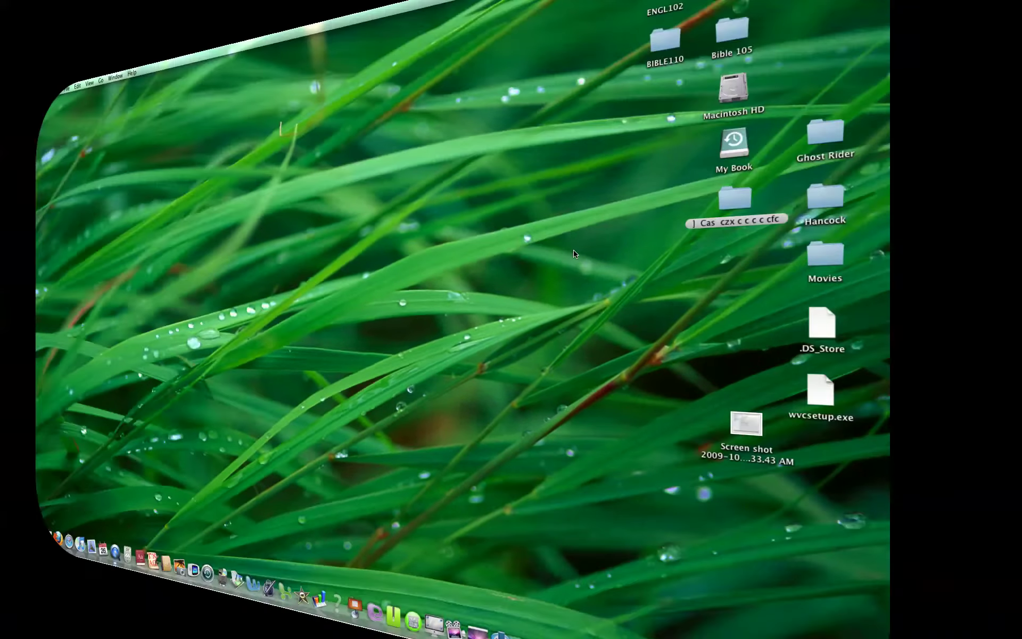
{"action": "key", "text": "super+1"}
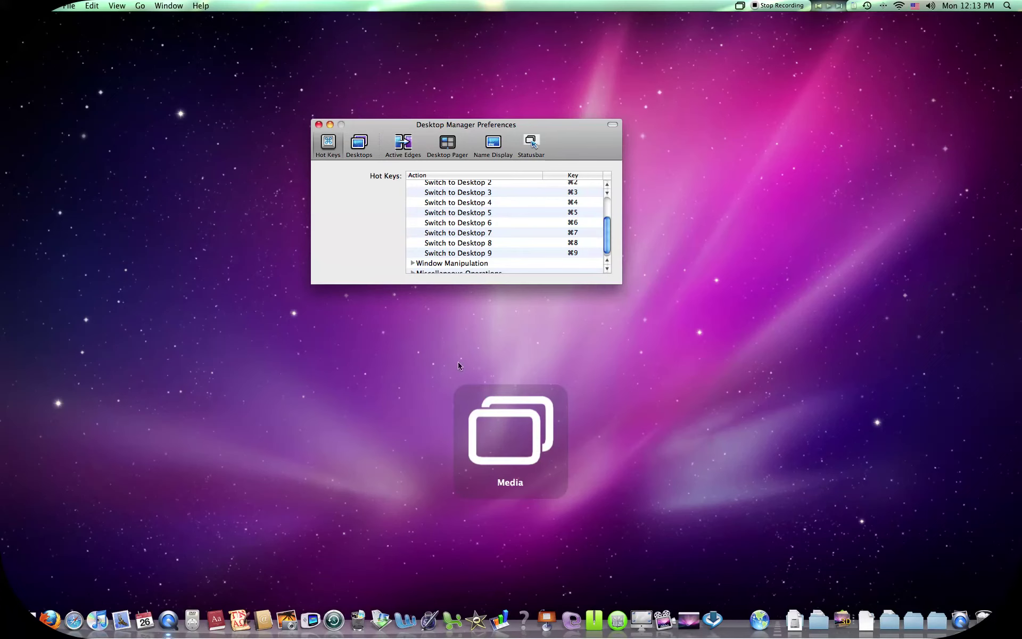
{"action": "scroll", "coordinate": [417, 194], "scroll_direction": "up", "scroll_amount": 3}
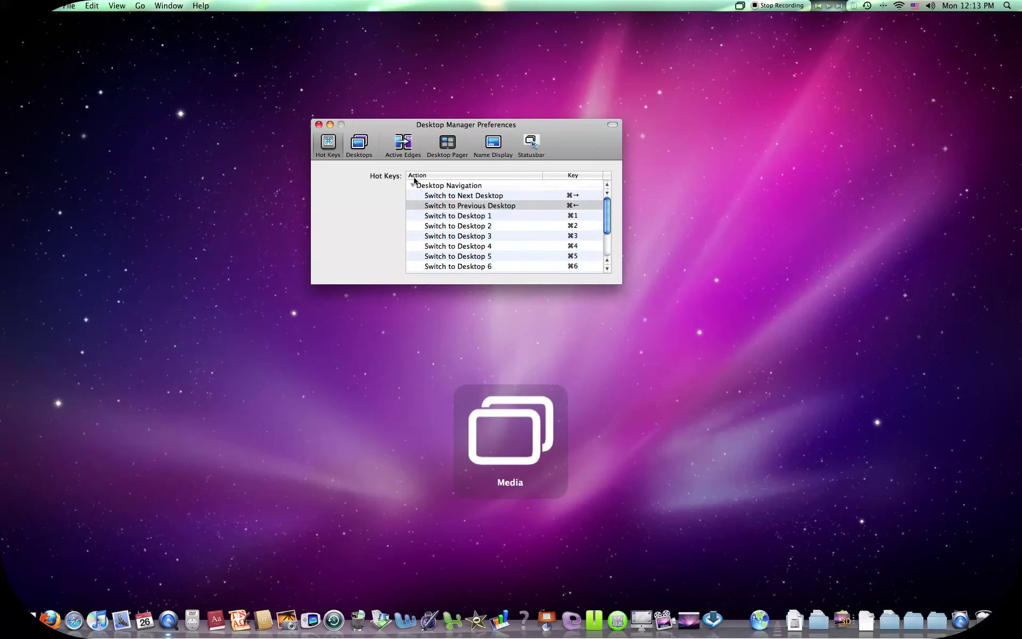
Step: Show the Window Manipulation hot keys and test switching desktops with ⌘⌥Right and ⌘⌥Left
{"action": "left_click", "coordinate": [412, 185]}
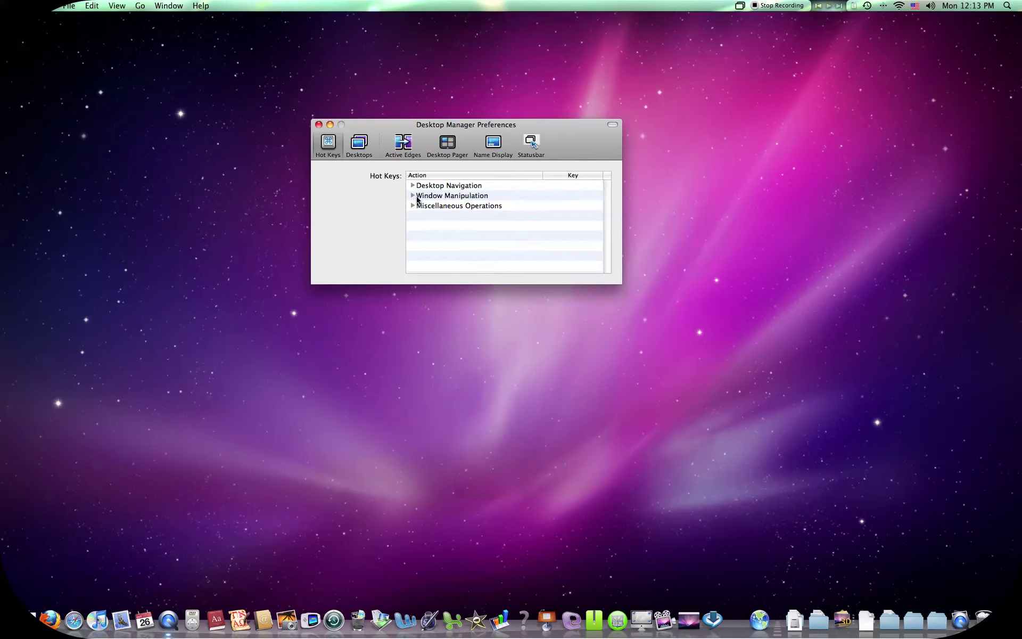
{"action": "left_click", "coordinate": [413, 196]}
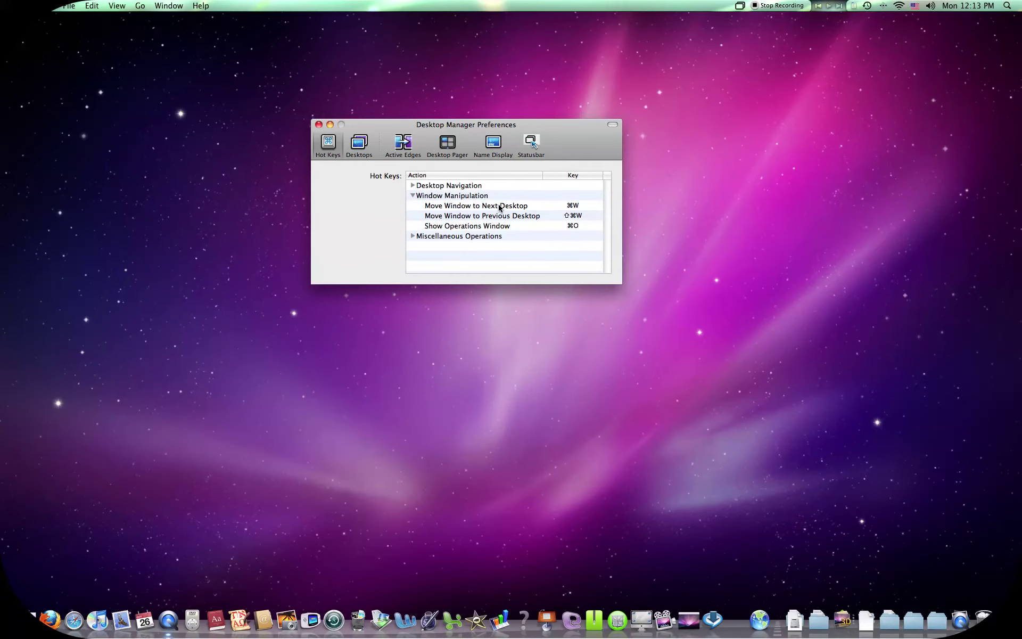
{"action": "key", "text": "super+alt+Right"}
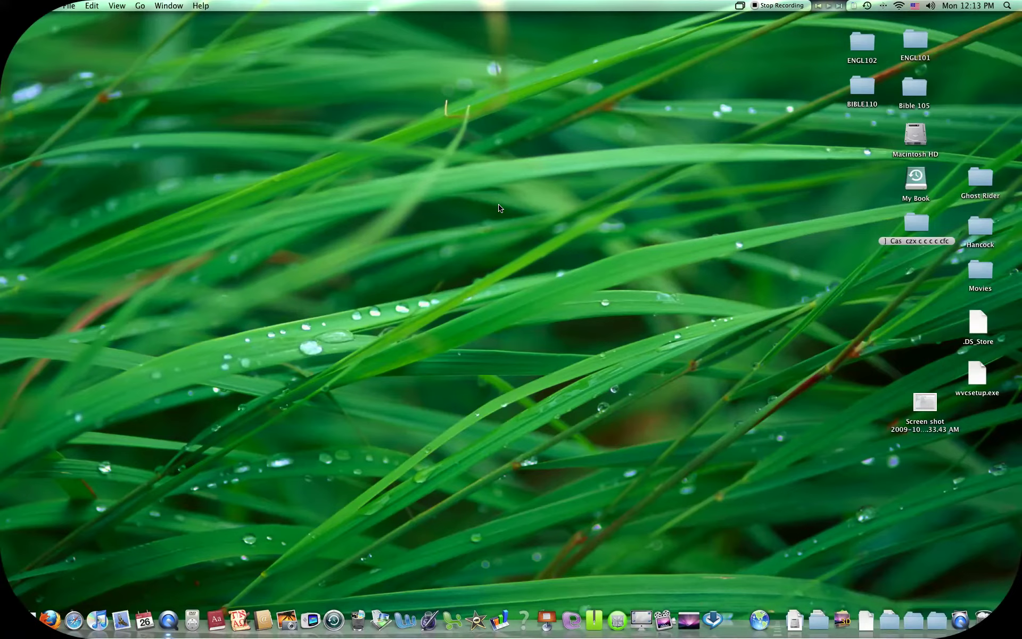
{"action": "key", "text": "super+alt+Left"}
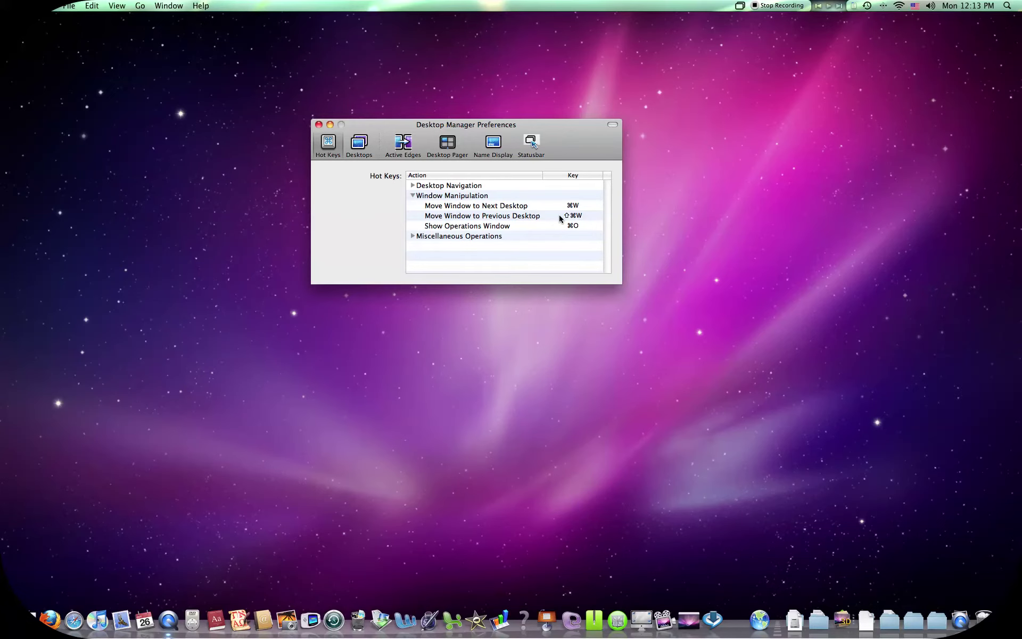
{"action": "key", "text": "alt+super+Right"}
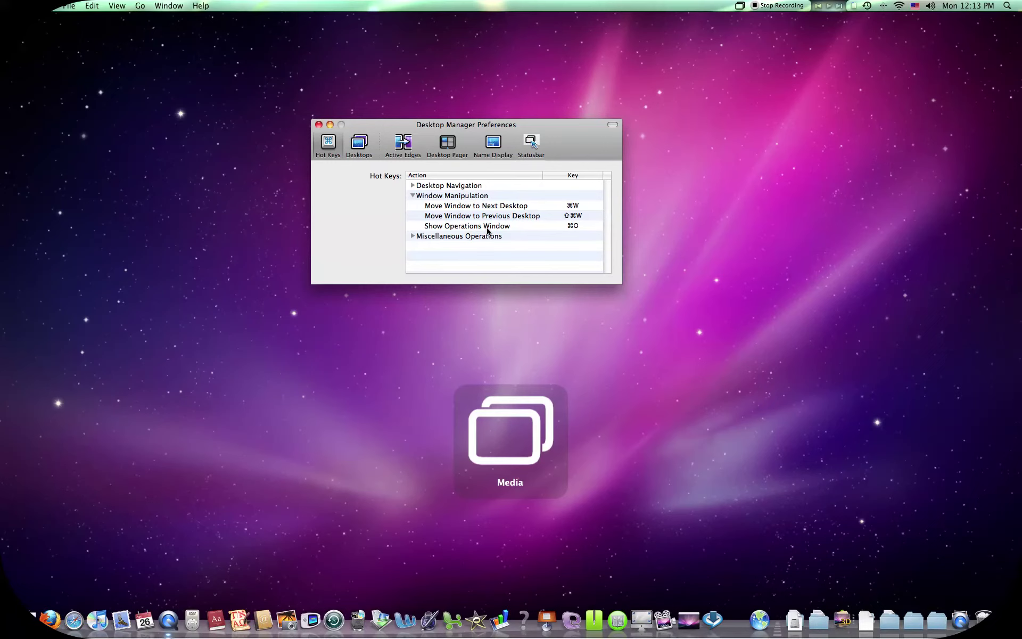
Step: Quit Desktop Manager with ⌘Q, then bring up the Spaces overview with F8
{"action": "key", "text": "cmd+q"}
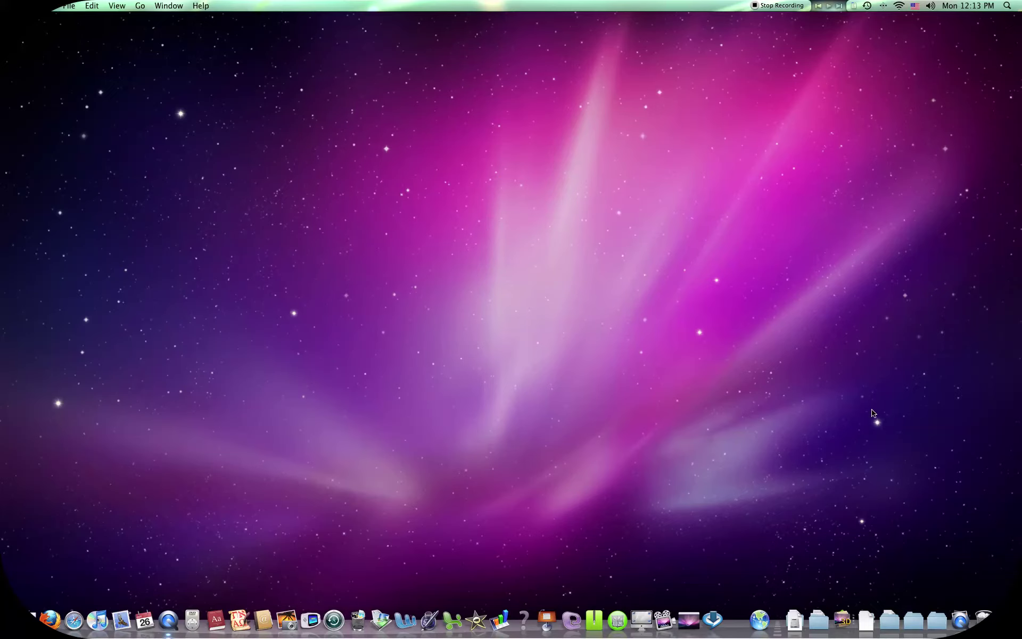
{"action": "key", "text": "F8"}
{"action": "key", "text": "F8"}
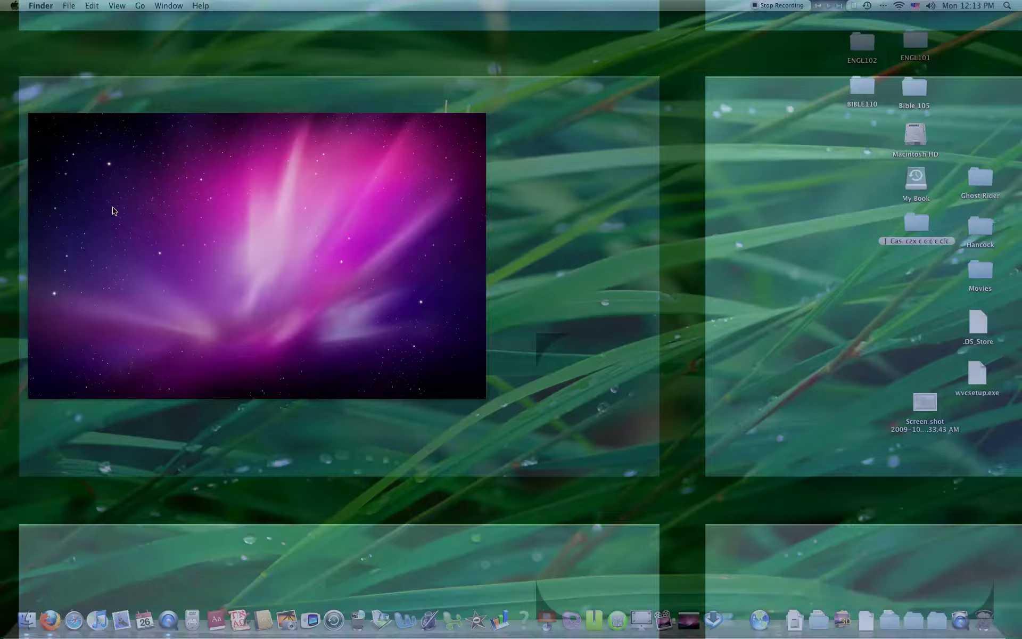
Step: Relaunch Desktop Manager from the Dock's Applications stack
{"action": "left_click", "coordinate": [842, 619]}
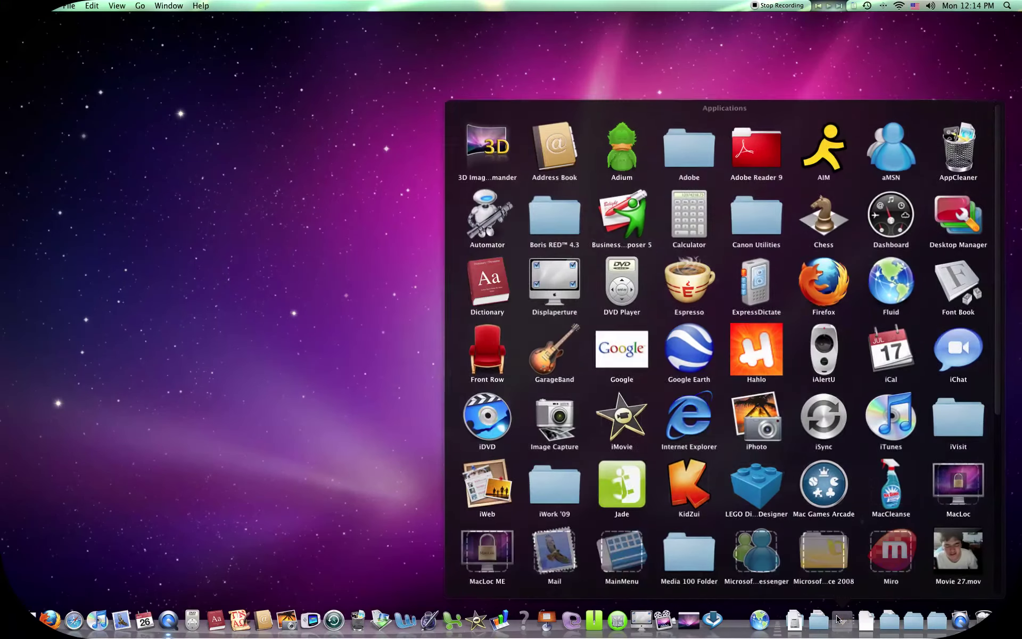
{"action": "left_click", "coordinate": [949, 217]}
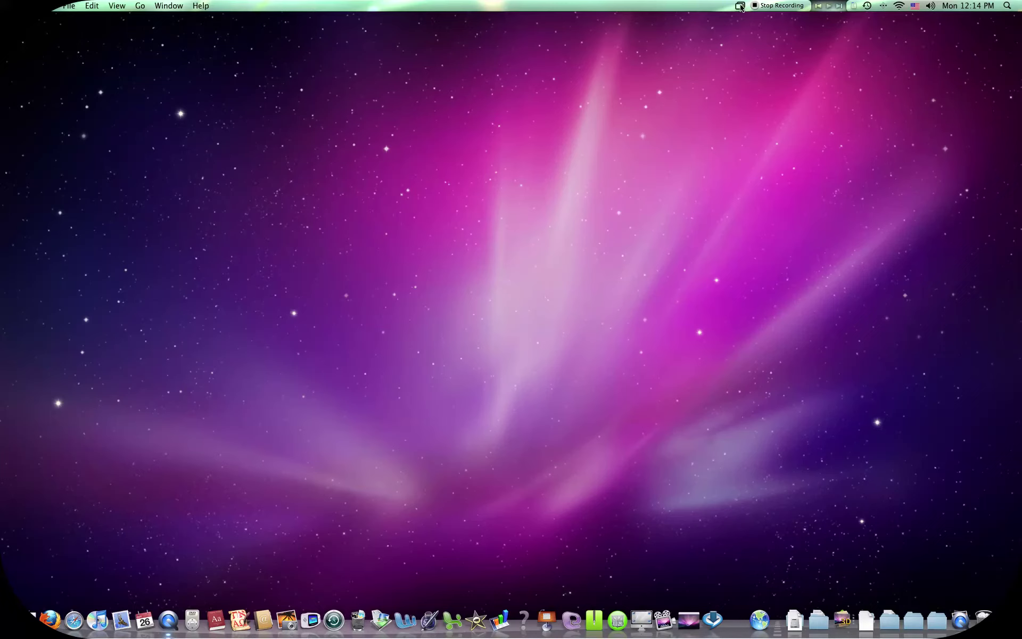
Step: Reopen Desktop Manager's Preferences from the menu-bar icon and drag the window left and down
{"action": "left_click", "coordinate": [740, 6]}
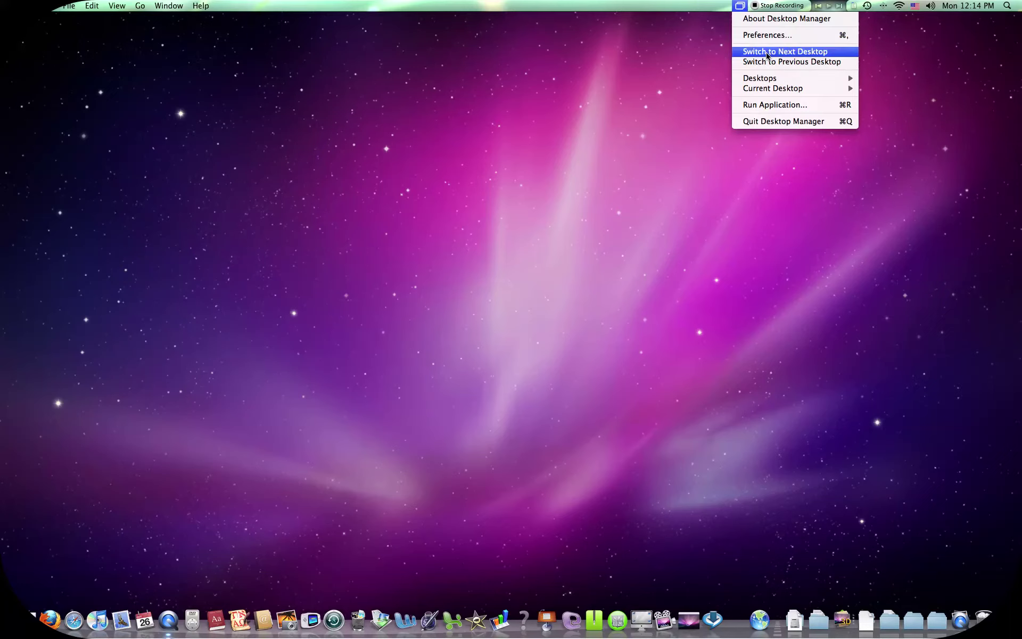
{"action": "left_click", "coordinate": [774, 35]}
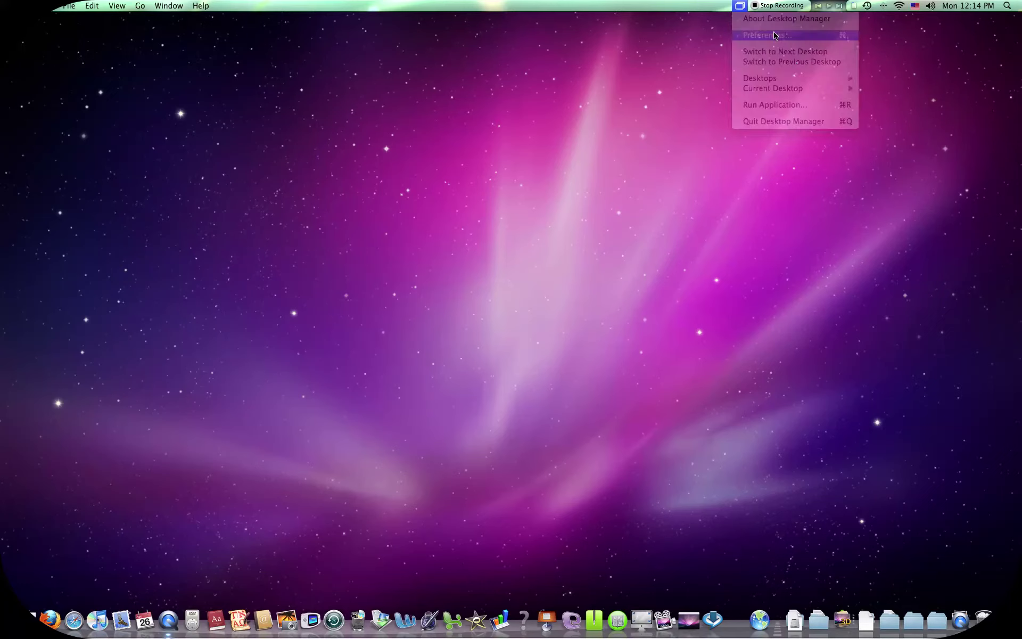
{"action": "left_click_drag", "start_coordinate": [584, 133], "coordinate": [482, 149]}
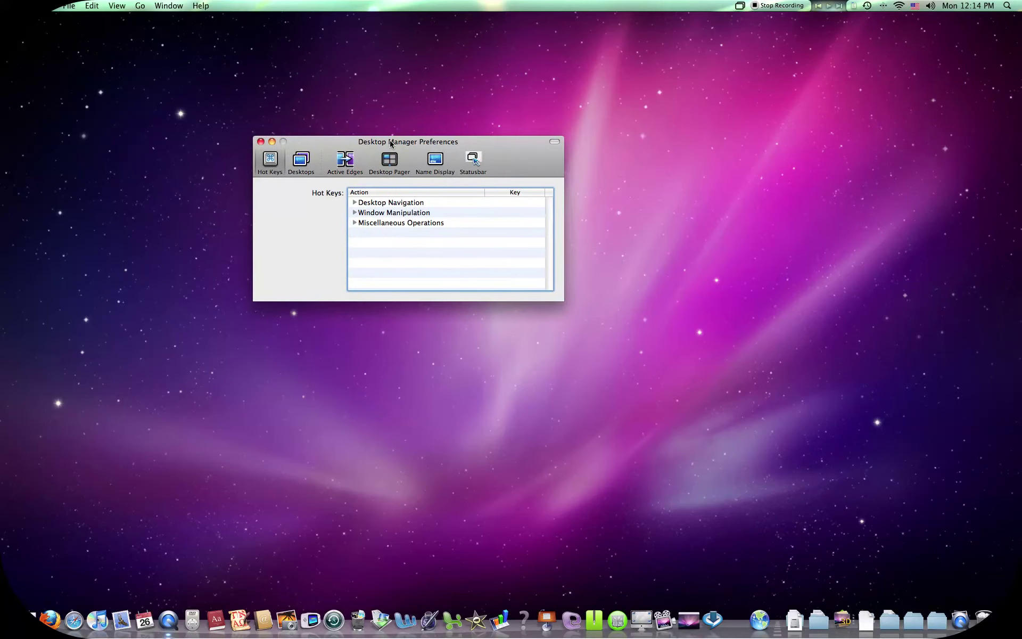
Step: Review the Desktops pane and switch desktops twice with Ctrl+Alt+Right to watch the Cube transition
{"action": "left_click", "coordinate": [302, 162]}
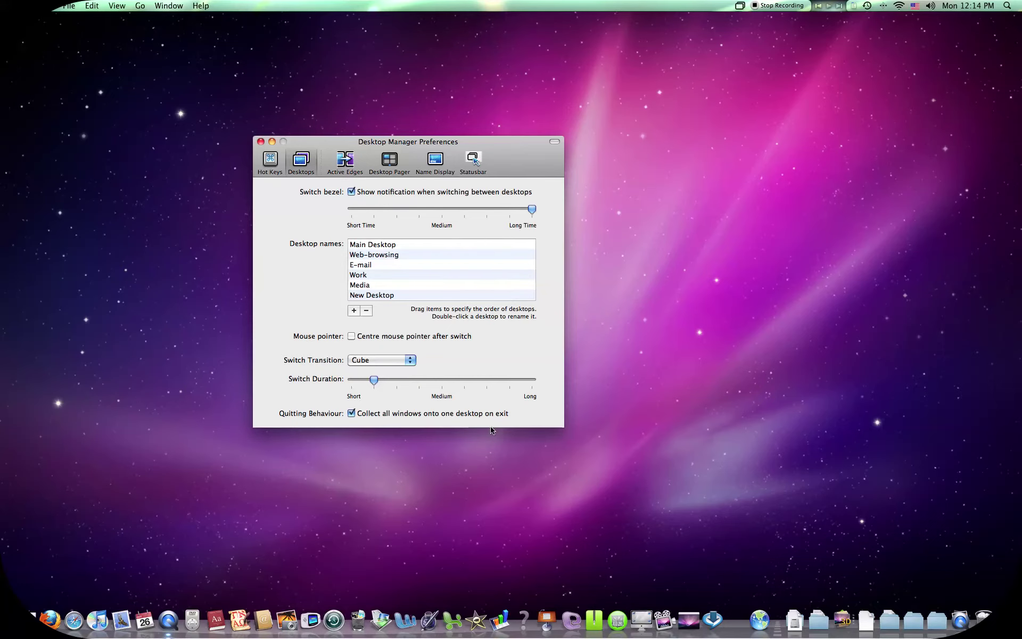
{"action": "key", "text": "ctrl+alt+Right"}
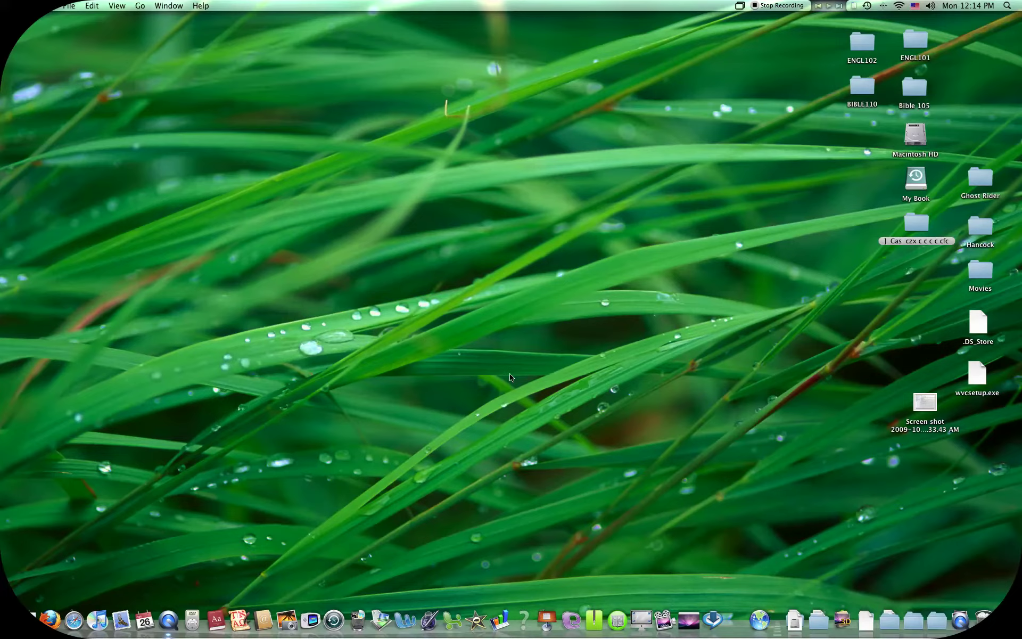
{"action": "key", "text": "ctrl+alt+Right"}
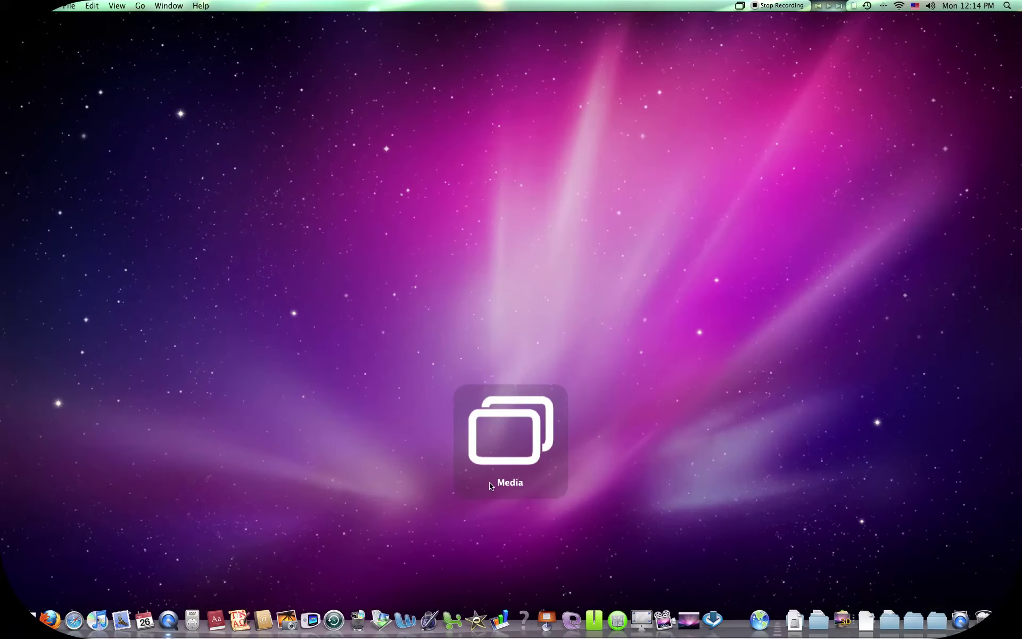
{"action": "left_click", "coordinate": [741, 6]}
{"action": "mouse_move", "coordinate": [784, 81]}
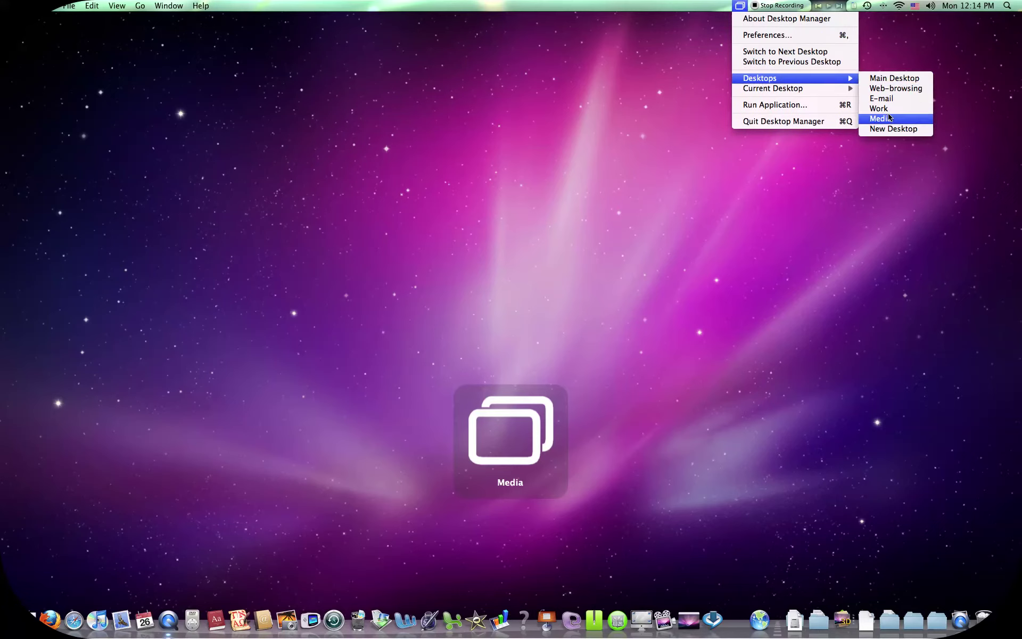
Step: Reopen Desktop Manager's Preferences from the menu-bar icon
{"action": "left_click", "coordinate": [777, 36]}
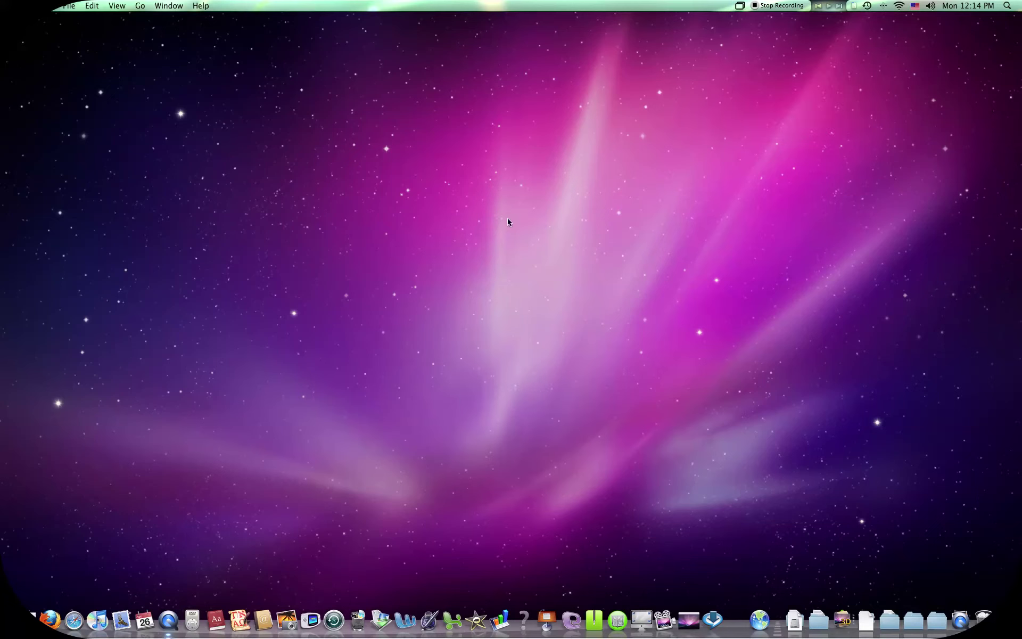
{"action": "left_click", "coordinate": [739, 6]}
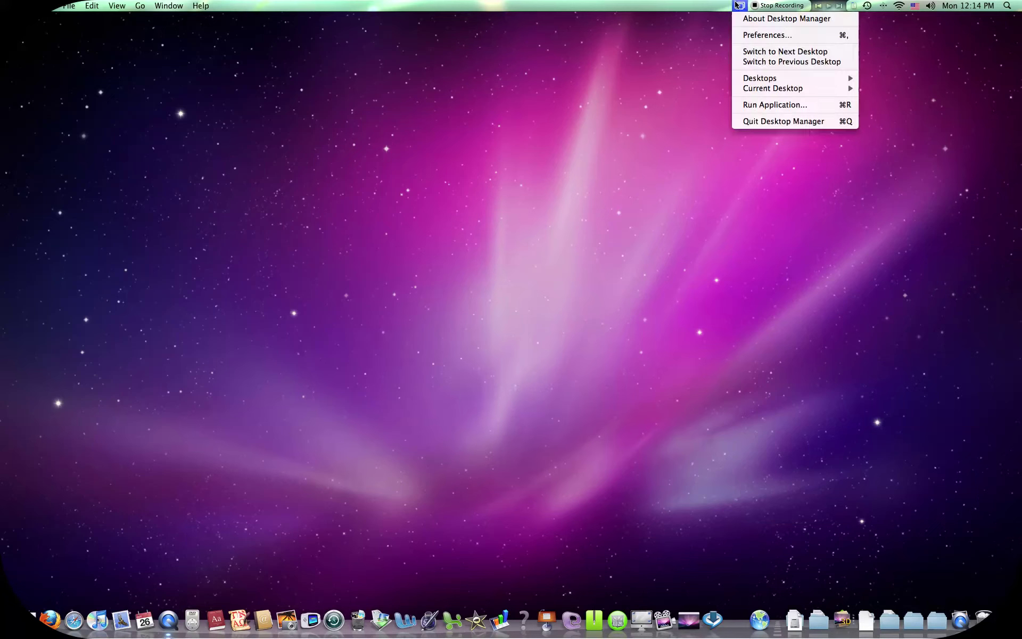
{"action": "left_click", "coordinate": [771, 36]}
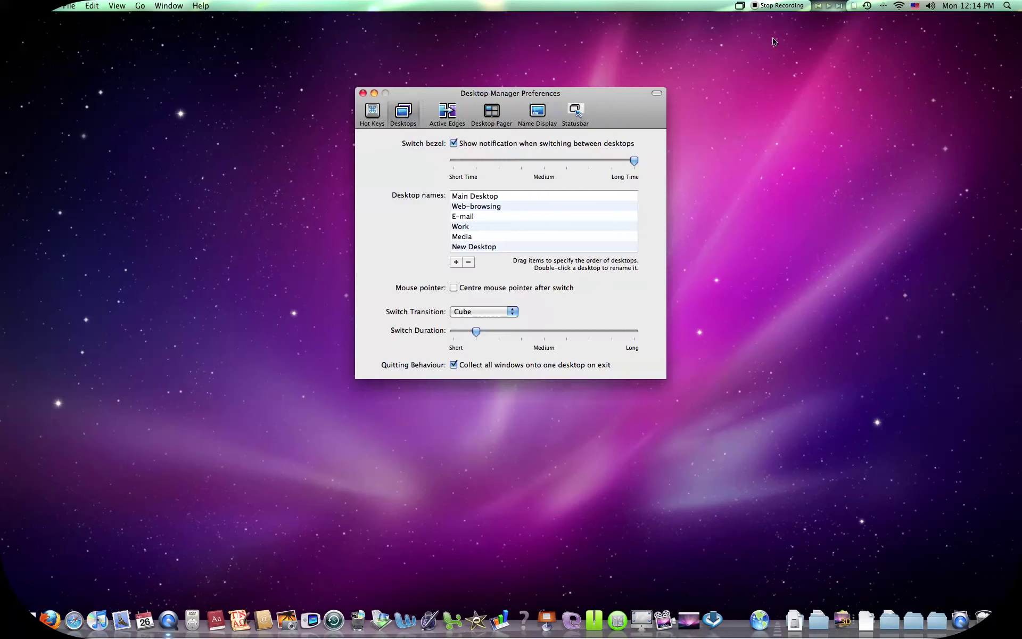
Step: Add several New Desktop entries after Media in the Desktop names list
{"action": "left_click", "coordinate": [477, 248]}
{"action": "left_click", "coordinate": [468, 262]}
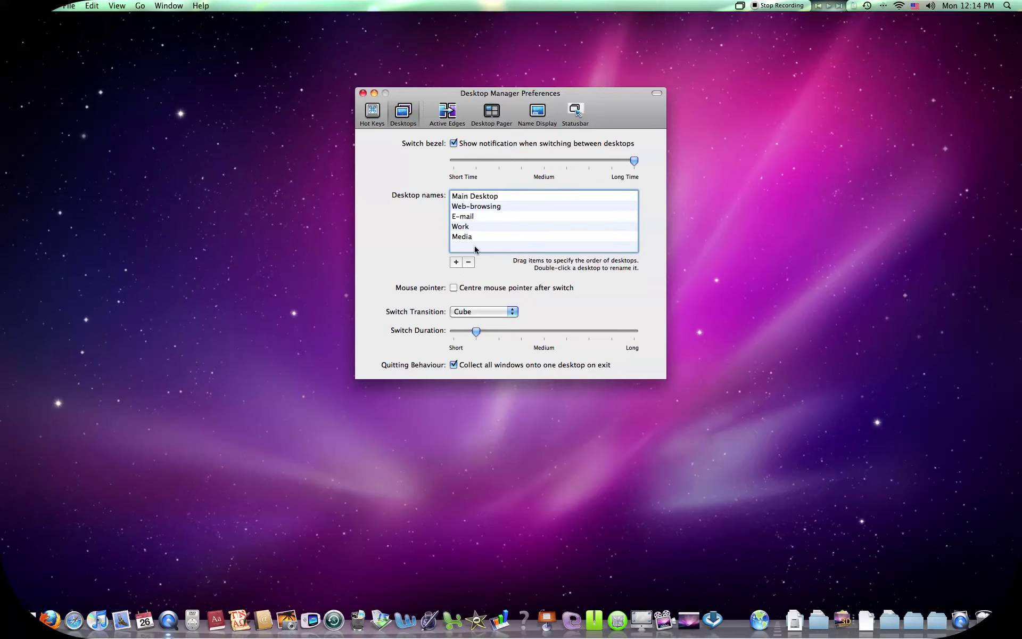
{"action": "left_click", "coordinate": [456, 262]}
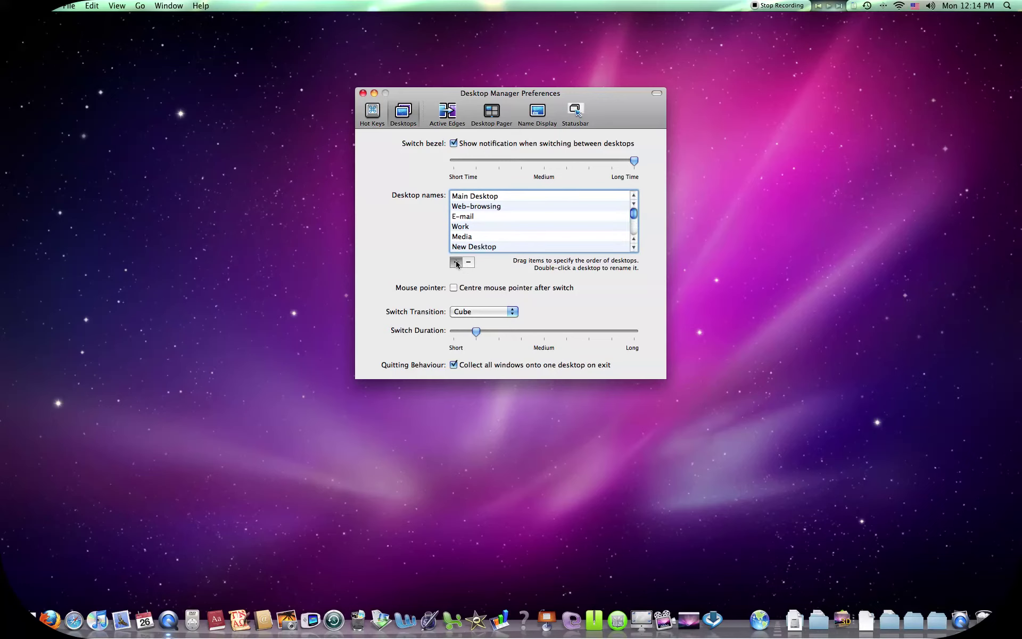
{"action": "left_click", "coordinate": [456, 262]}
{"action": "left_click", "coordinate": [634, 247]}
{"action": "left_click", "coordinate": [633, 247]}
{"action": "left_click", "coordinate": [633, 248]}
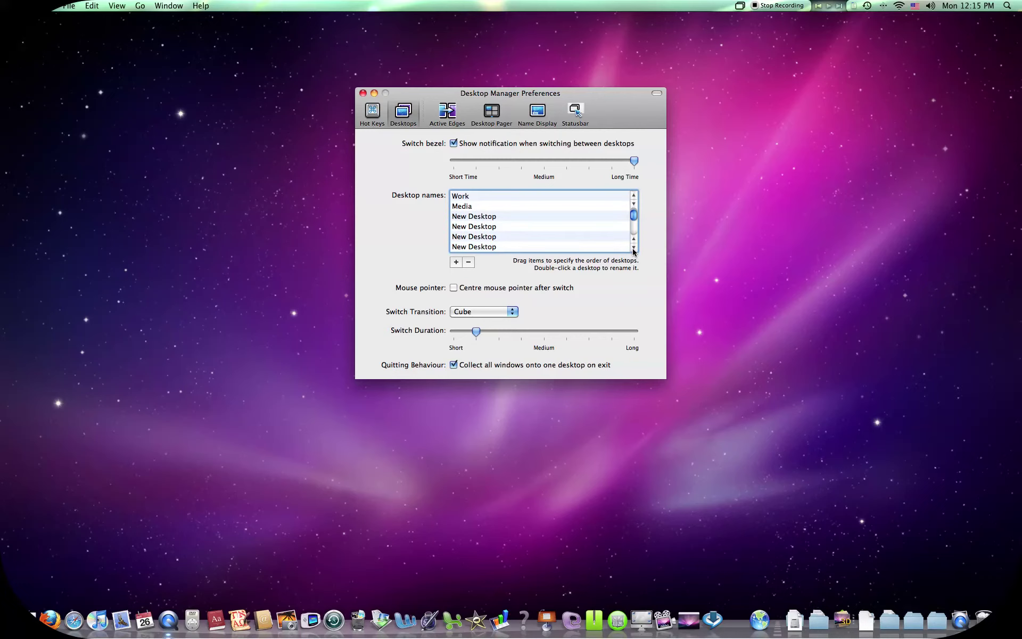
{"action": "left_click", "coordinate": [633, 249]}
{"action": "left_click", "coordinate": [633, 248]}
{"action": "left_click", "coordinate": [633, 248]}
{"action": "left_click", "coordinate": [633, 248]}
{"action": "left_click", "coordinate": [633, 249]}
{"action": "left_click", "coordinate": [633, 248]}
{"action": "left_click", "coordinate": [633, 248]}
{"action": "left_click", "coordinate": [633, 248]}
{"action": "left_click", "coordinate": [633, 248]}
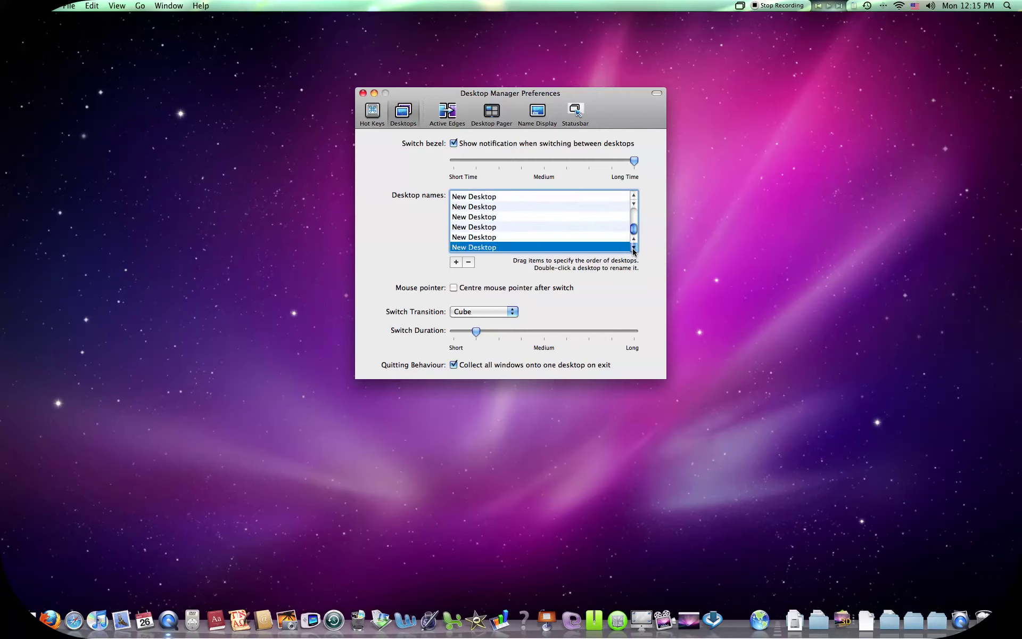
Step: Remove the surplus New Desktop entries to trim the desktop list back down
{"action": "left_click", "coordinate": [469, 262]}
{"action": "left_click", "coordinate": [545, 247]}
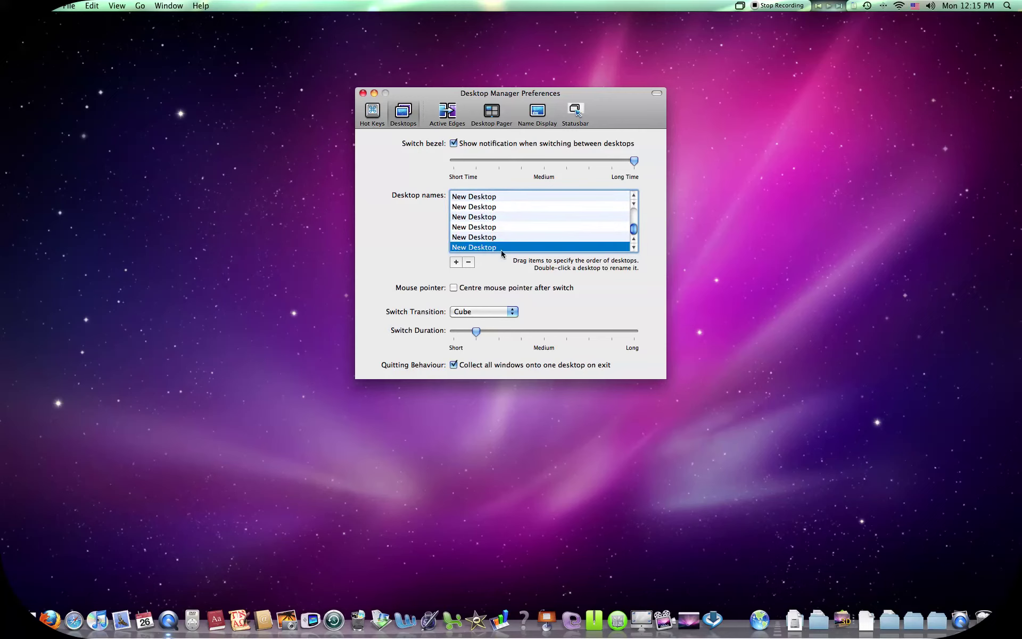
{"action": "left_click", "coordinate": [469, 262]}
{"action": "left_click", "coordinate": [493, 248]}
{"action": "left_click", "coordinate": [468, 261]}
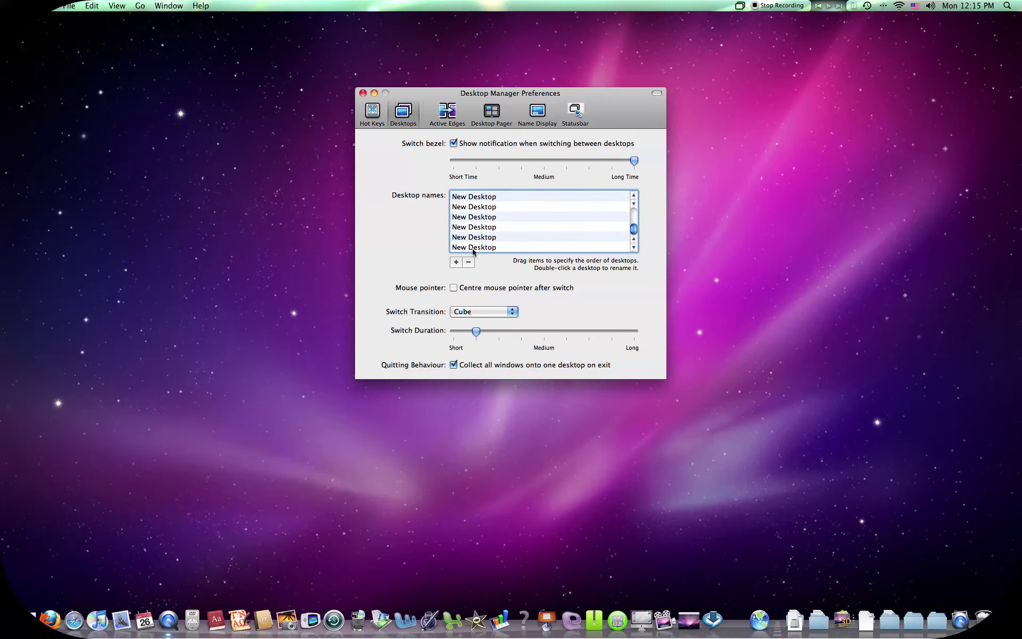
{"action": "left_click", "coordinate": [473, 248]}
{"action": "left_click", "coordinate": [469, 261]}
{"action": "left_click", "coordinate": [473, 248]}
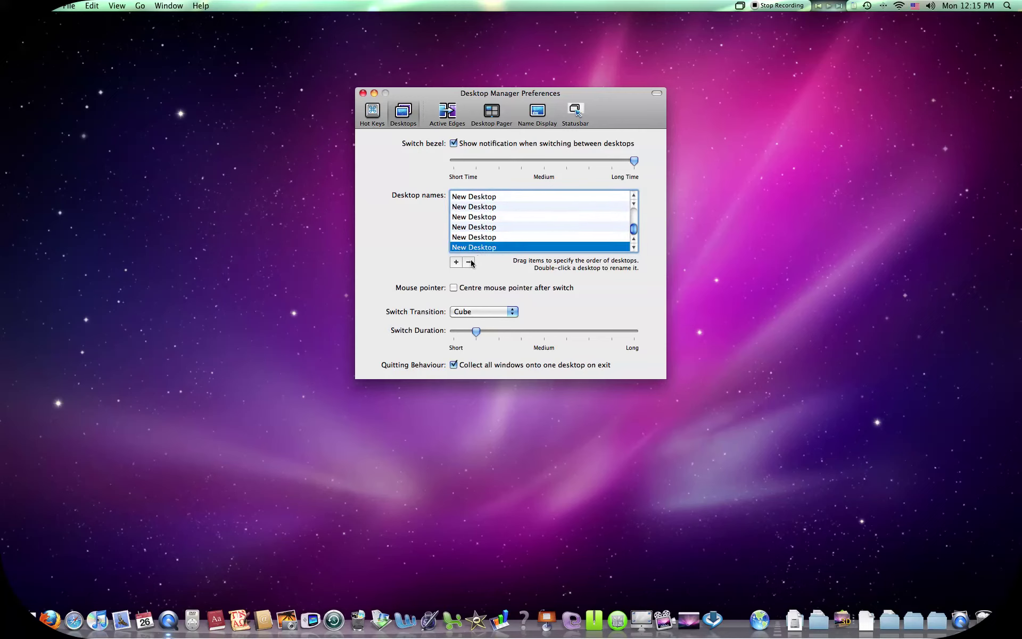
{"action": "left_click", "coordinate": [468, 262]}
{"action": "left_click", "coordinate": [473, 238]}
{"action": "left_click", "coordinate": [468, 261]}
{"action": "left_click", "coordinate": [468, 261]}
{"action": "left_click", "coordinate": [472, 238]}
{"action": "key", "text": "BackSpace"}
{"action": "key", "text": "Up"}
{"action": "left_click", "coordinate": [471, 261]}
{"action": "left_click", "coordinate": [473, 240]}
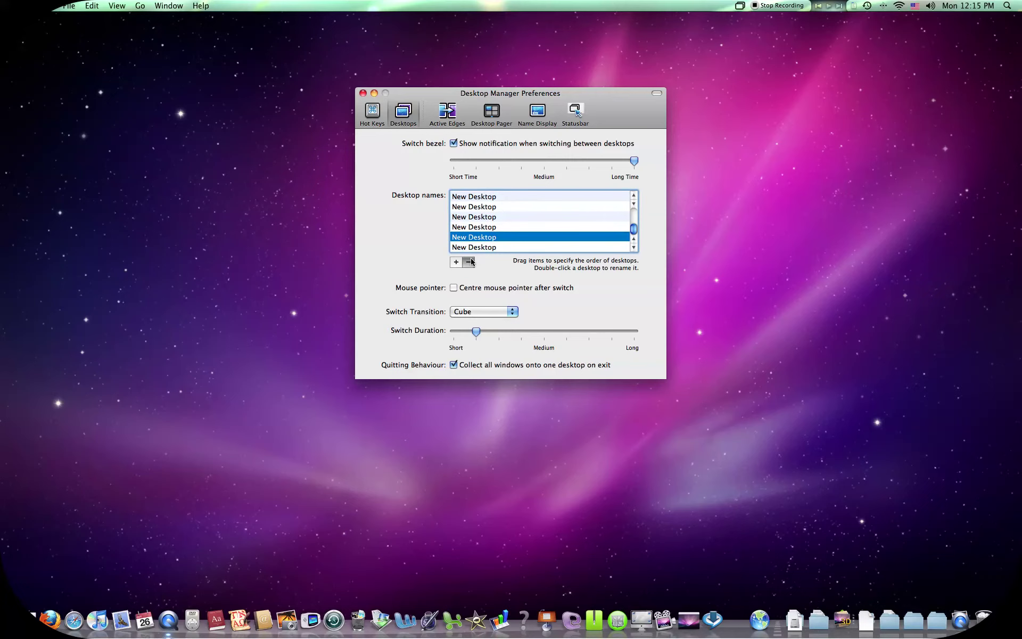
{"action": "left_click", "coordinate": [468, 262]}
{"action": "left_click", "coordinate": [468, 261]}
{"action": "key", "text": "Return"}
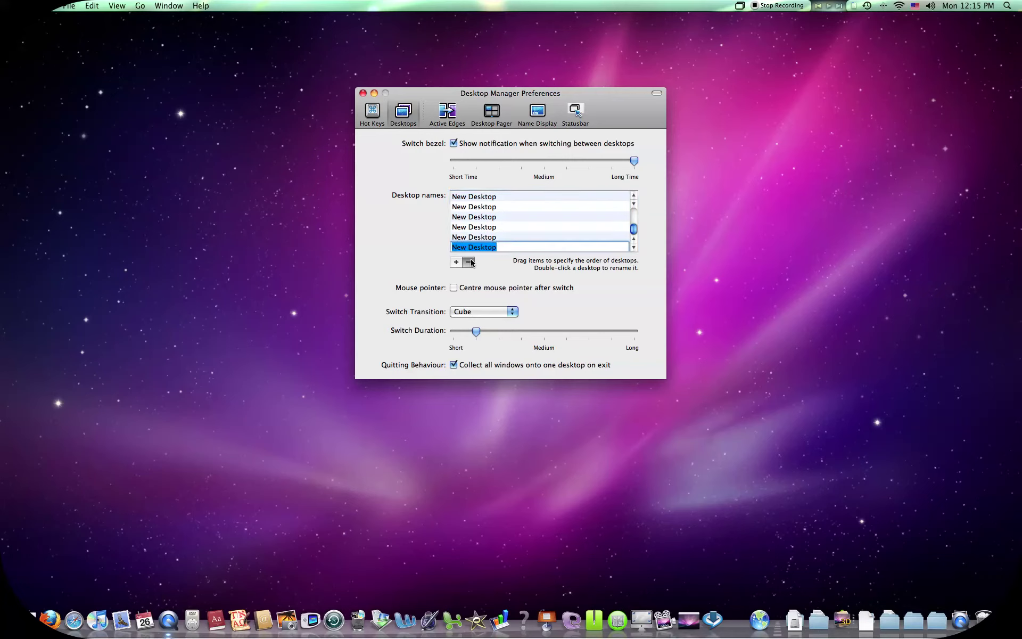
{"action": "left_click", "coordinate": [471, 262]}
{"action": "left_click", "coordinate": [469, 264]}
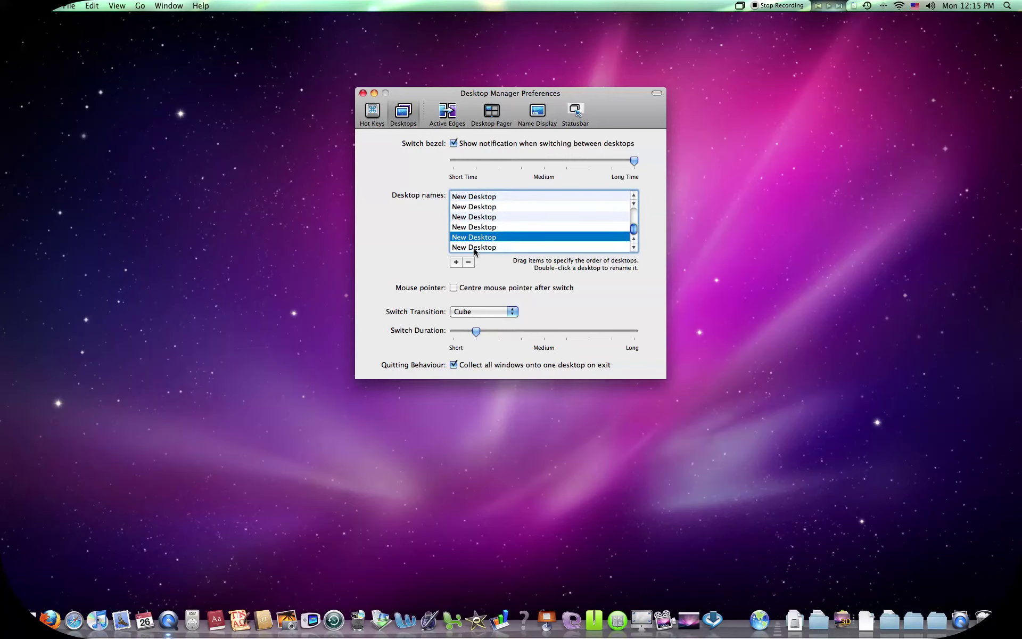
{"action": "left_click", "coordinate": [468, 261]}
{"action": "left_click", "coordinate": [475, 247]}
{"action": "left_click", "coordinate": [469, 262]}
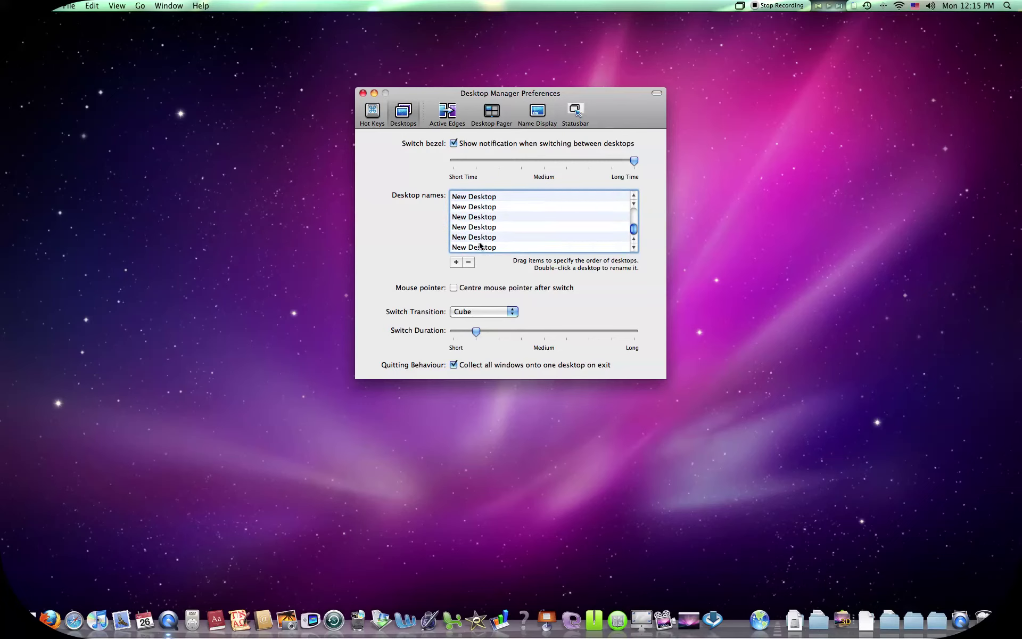
{"action": "left_click", "coordinate": [479, 247]}
{"action": "left_click", "coordinate": [468, 262]}
Step: Expand Desktop Navigation in Hot Keys, look through the Desktop 1–9 shortcuts, then return to Desktops
{"action": "left_click", "coordinate": [379, 119]}
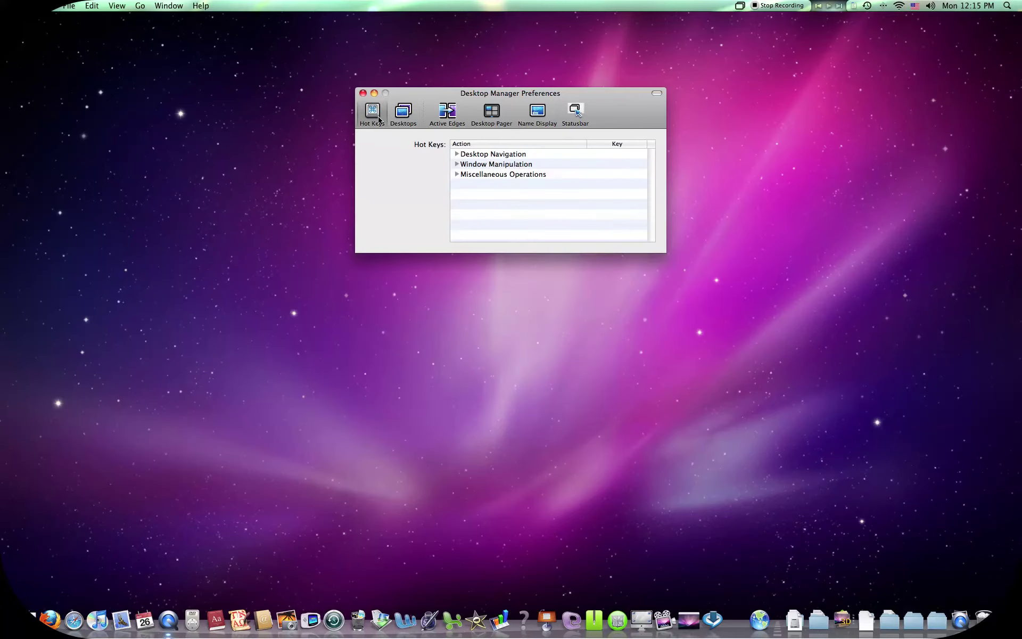
{"action": "left_click", "coordinate": [457, 154]}
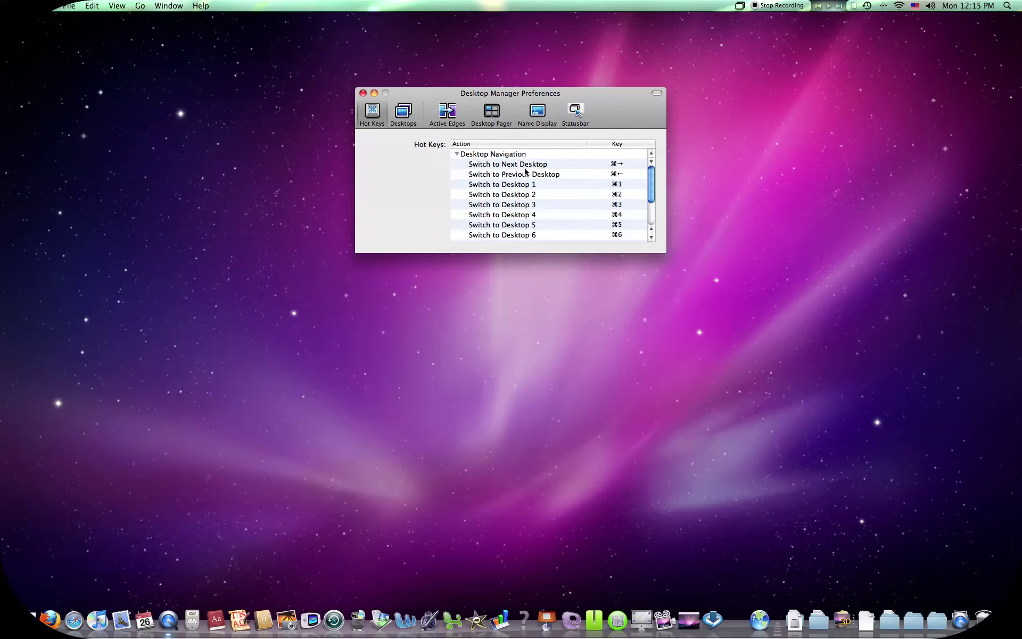
{"action": "scroll", "coordinate": [547, 184], "scroll_direction": "down", "scroll_amount": 5}
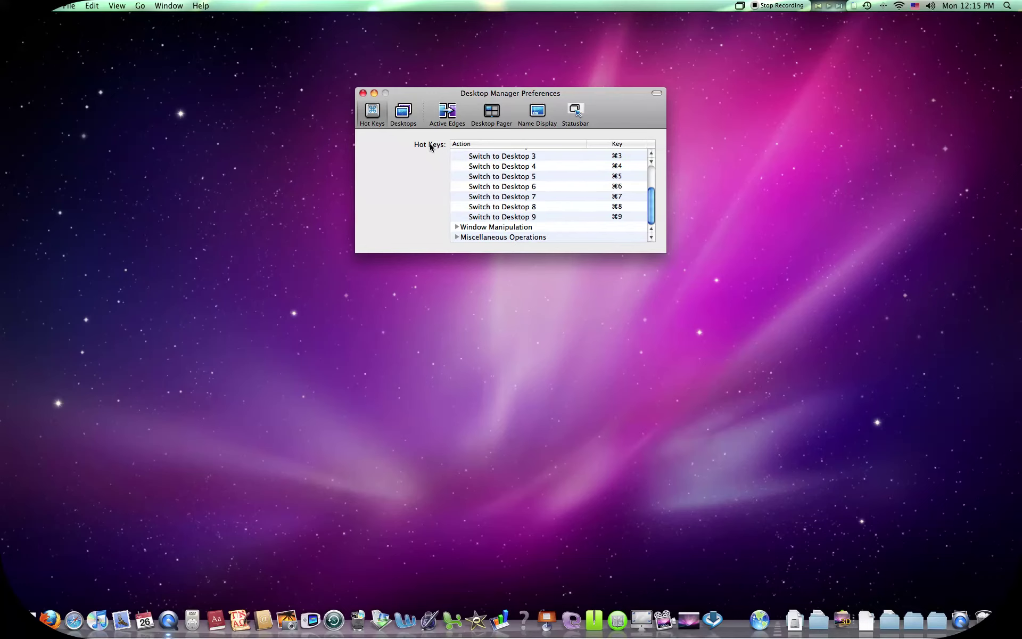
{"action": "left_click", "coordinate": [397, 110]}
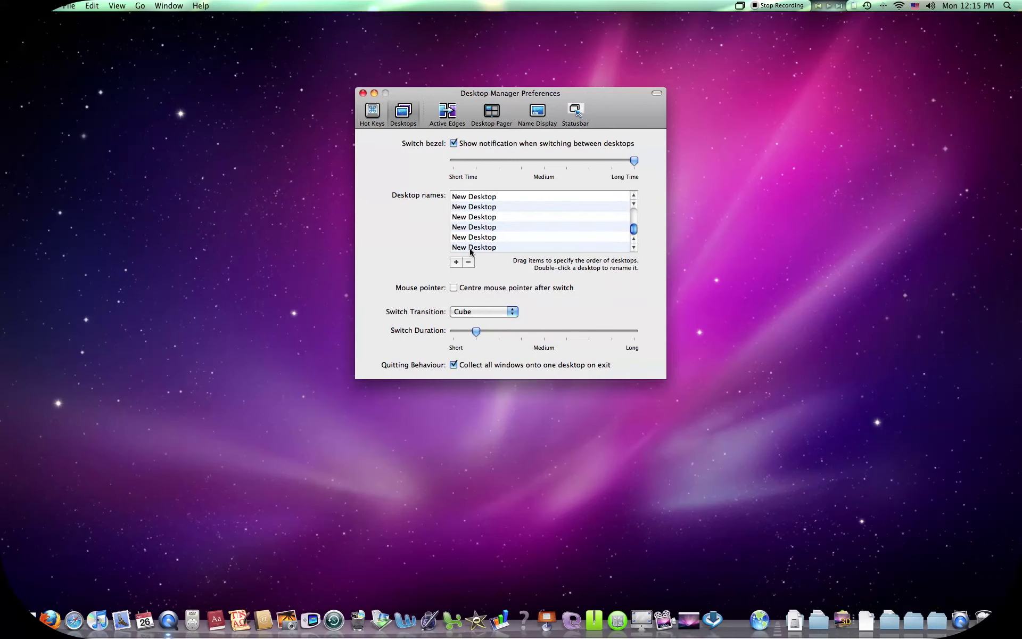
Step: Select the last New Desktop entry and try edge switching at the left screen edge
{"action": "left_click", "coordinate": [470, 248]}
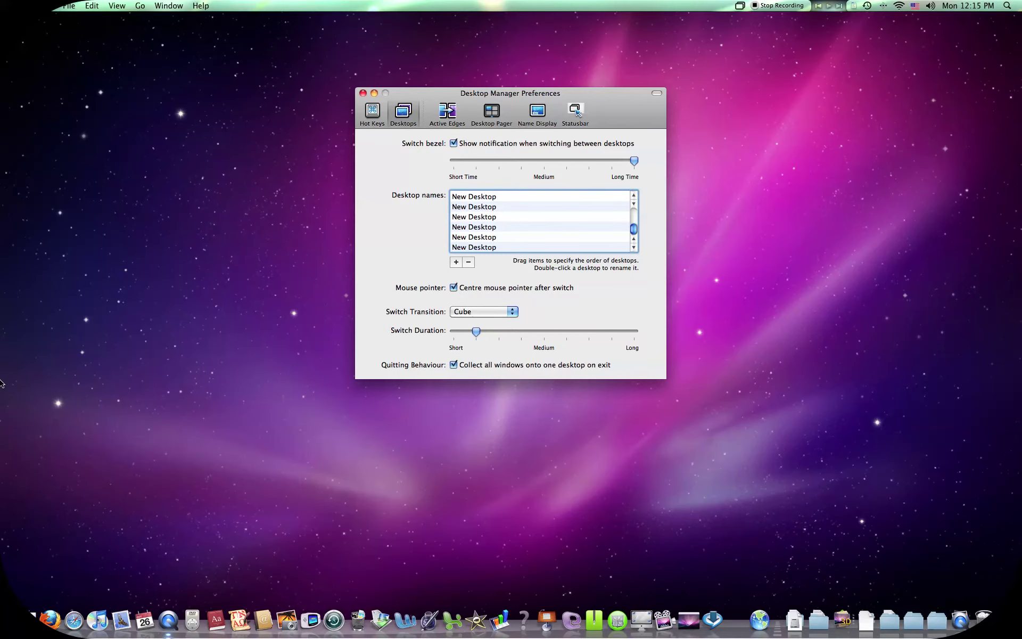
{"action": "mouse_move", "coordinate": [0, 382]}
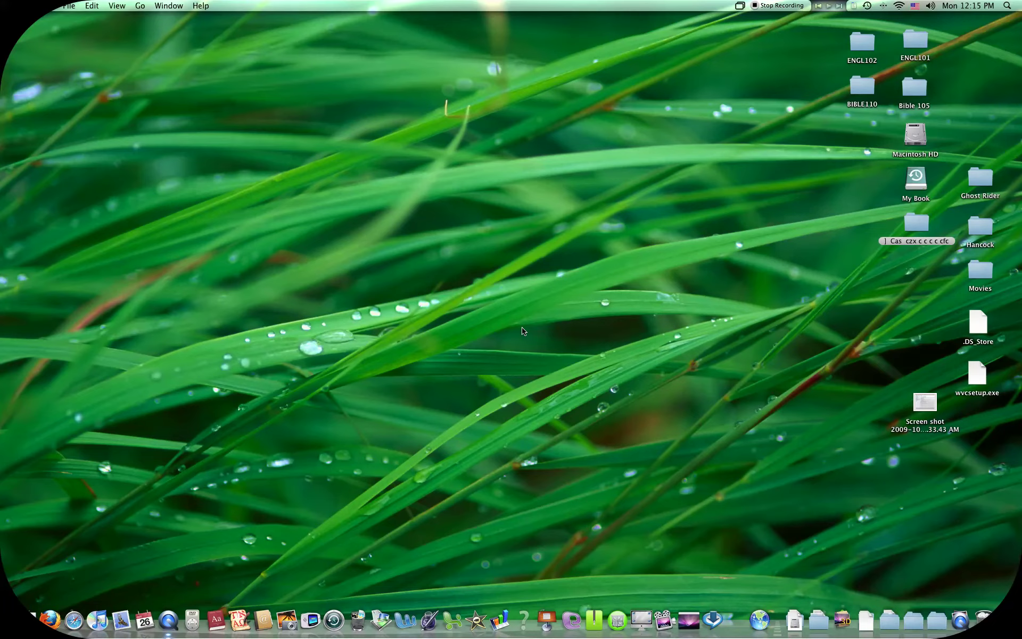
Step: Choose the Cross-fade transition and test it by switching at both screen edges
{"action": "mouse_move", "coordinate": [1020, 315]}
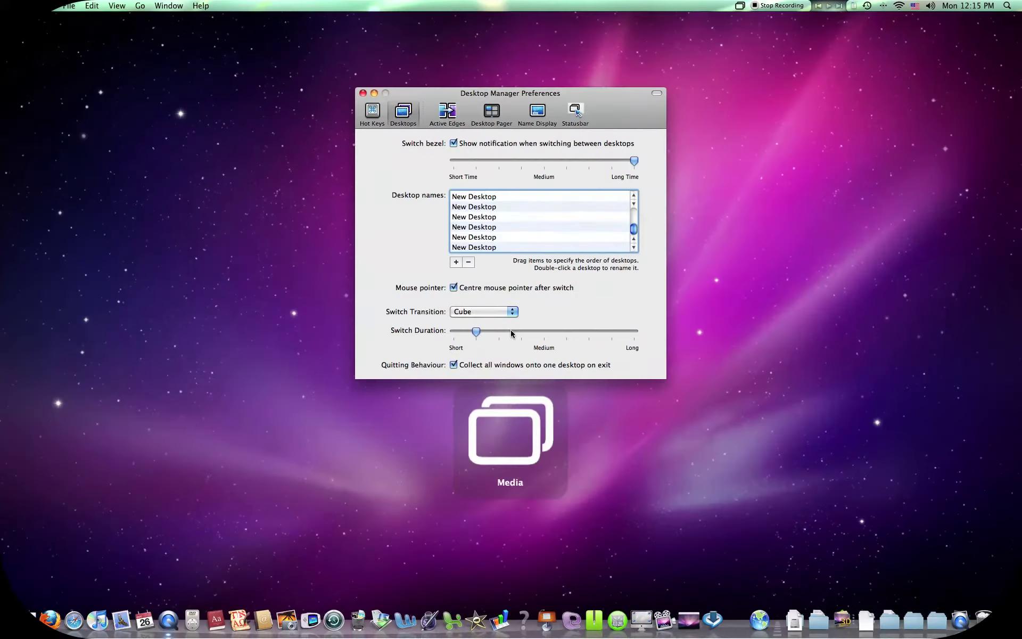
{"action": "left_click", "coordinate": [512, 312]}
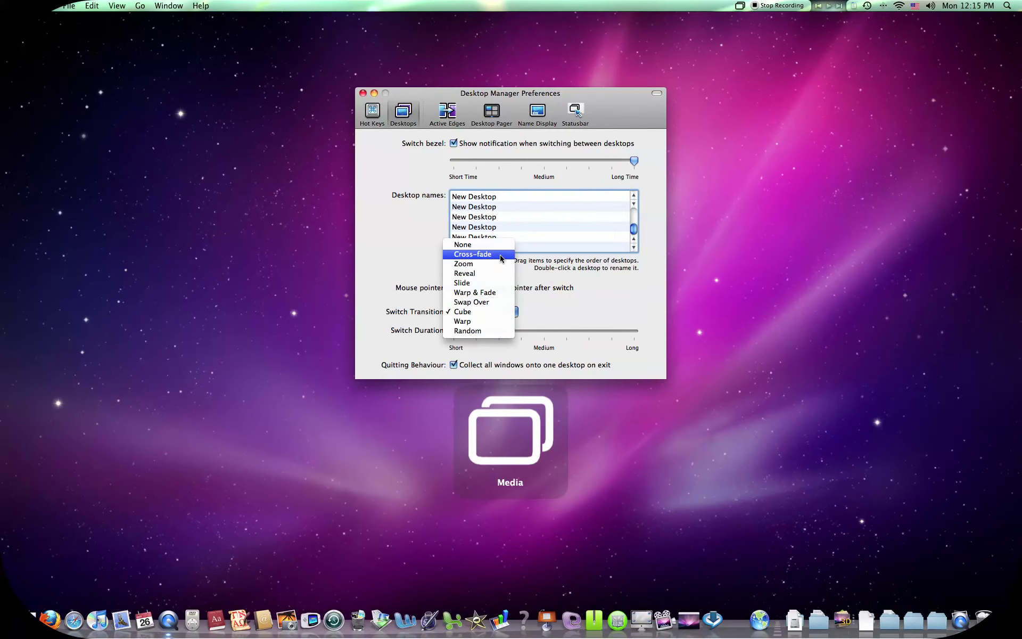
{"action": "left_click", "coordinate": [500, 256]}
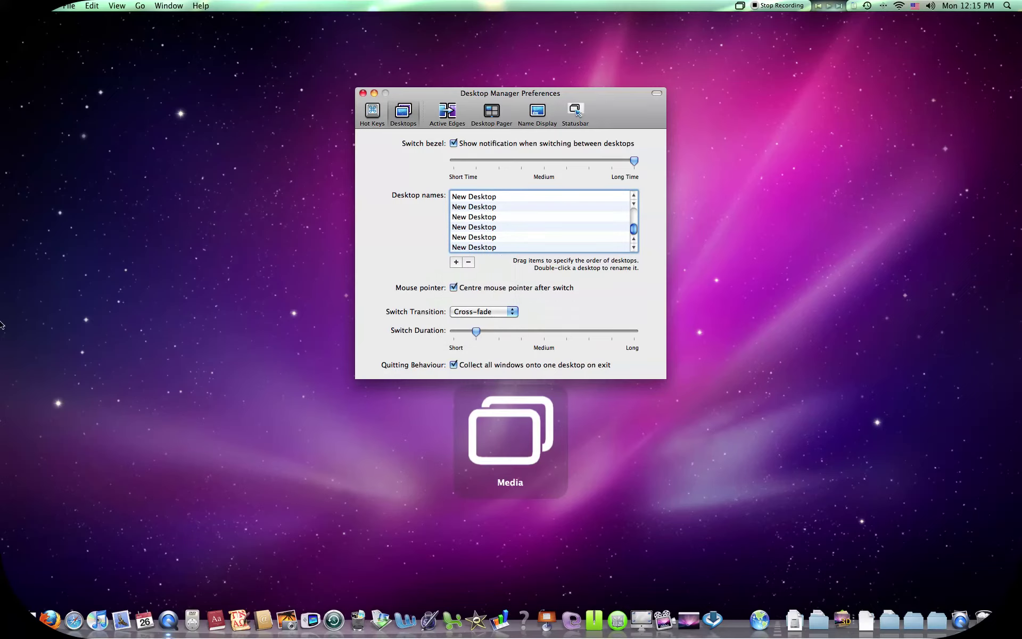
{"action": "mouse_move", "coordinate": [1, 324]}
{"action": "mouse_move", "coordinate": [1020, 336]}
Step: Turn off mouse recentring and try the Zoom transition at the screen edges
{"action": "left_click", "coordinate": [509, 311]}
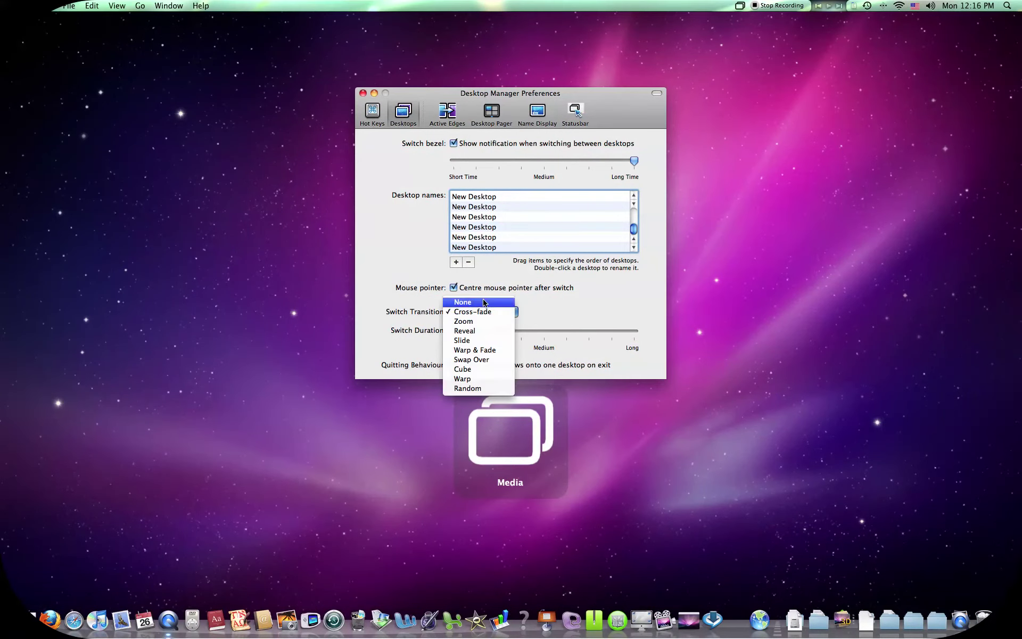
{"action": "left_click", "coordinate": [452, 289]}
{"action": "left_click", "coordinate": [453, 288]}
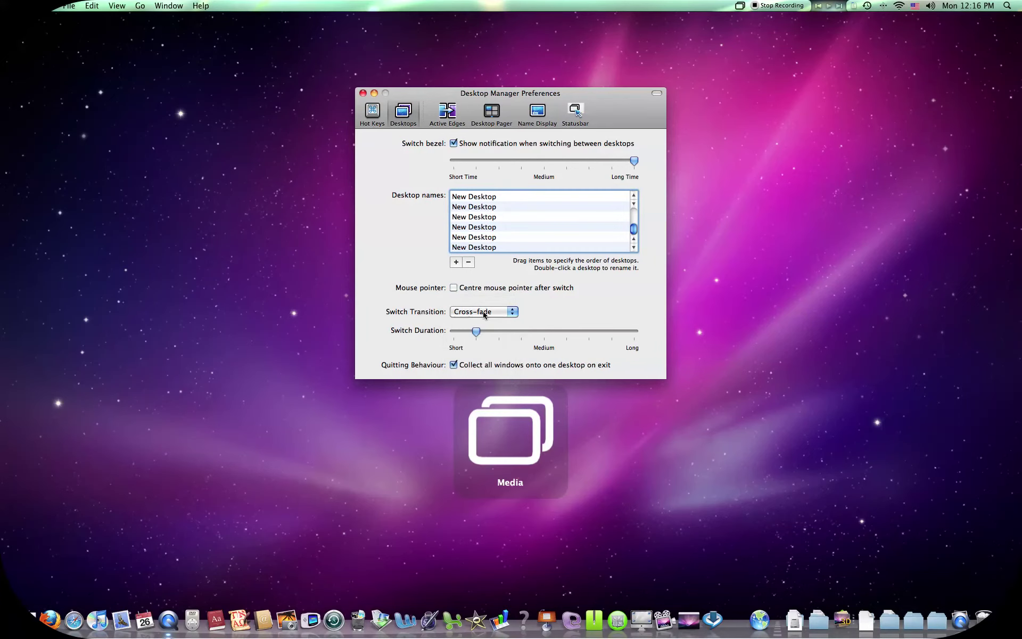
{"action": "left_click", "coordinate": [483, 312]}
{"action": "left_click", "coordinate": [486, 322]}
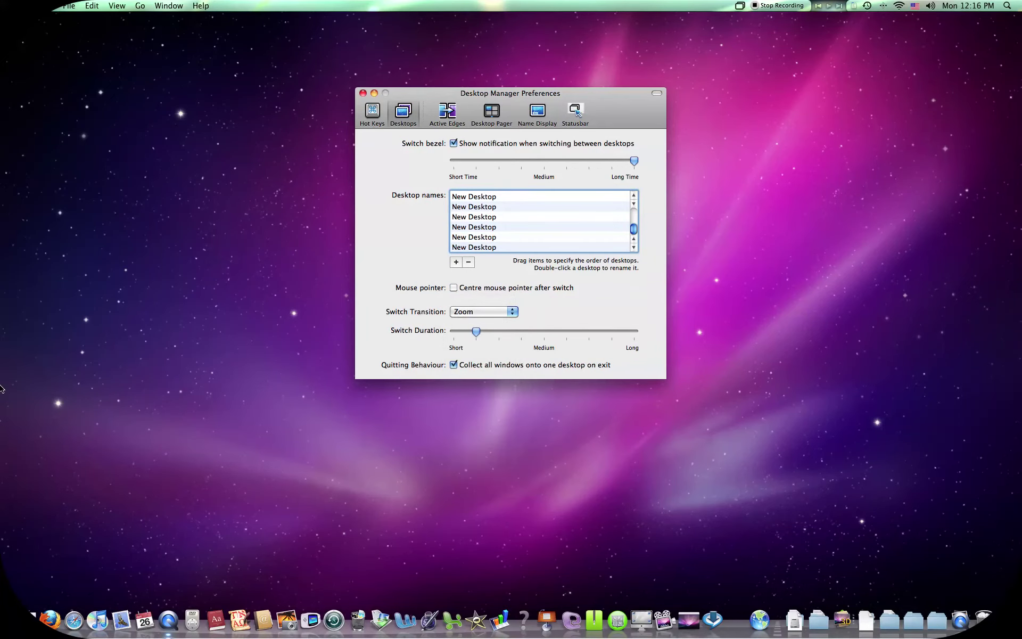
{"action": "mouse_move", "coordinate": [1, 389]}
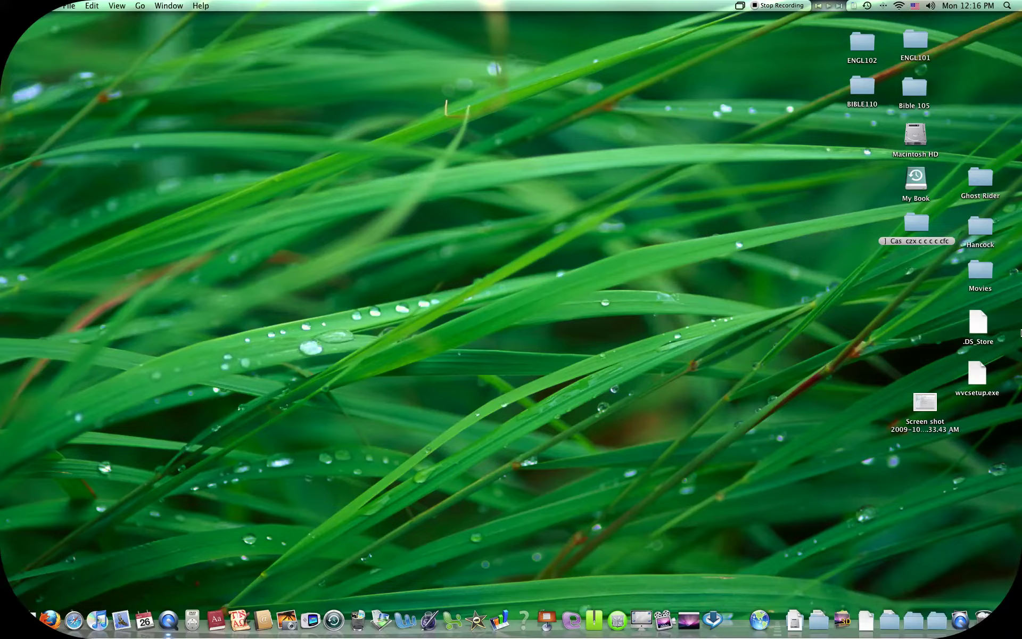
{"action": "mouse_move", "coordinate": [1020, 333]}
Step: Try the Reveal and Slide transitions, switching desktops to preview each
{"action": "left_click", "coordinate": [516, 313]}
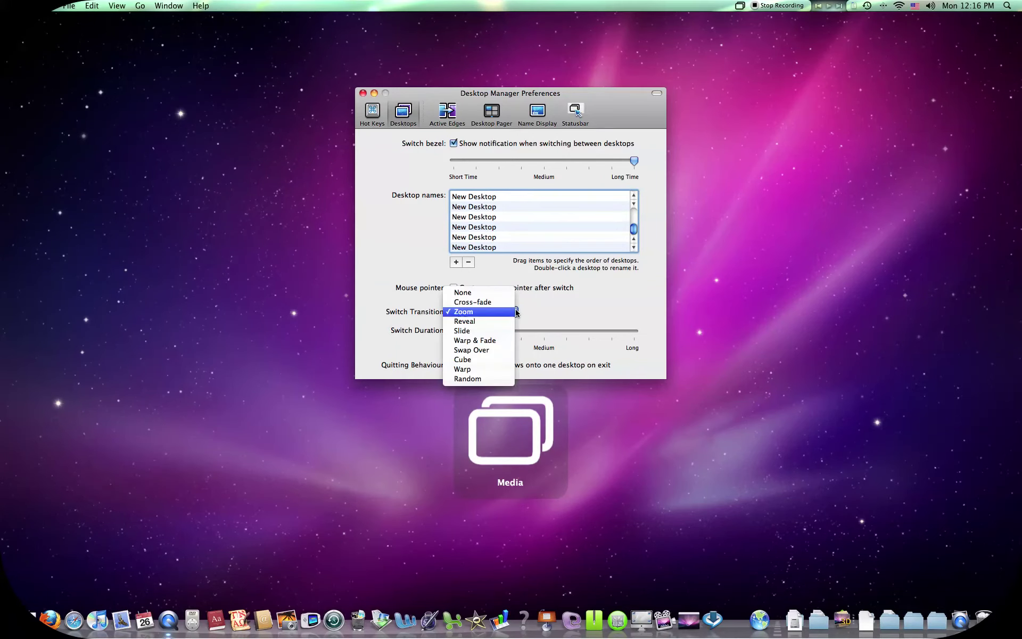
{"action": "left_click", "coordinate": [512, 321]}
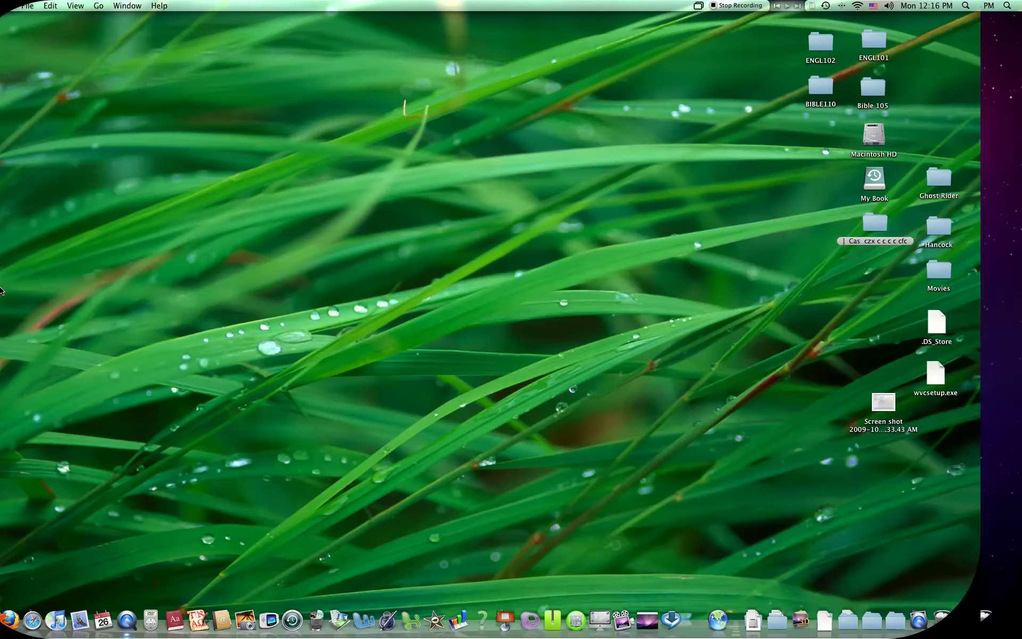
{"action": "mouse_move", "coordinate": [2, 290]}
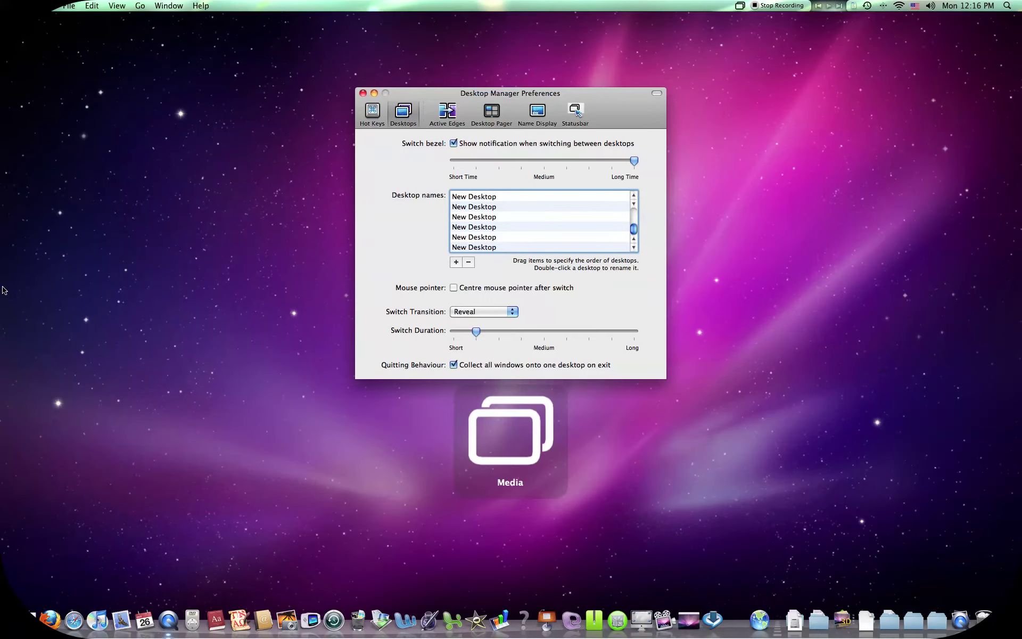
{"action": "left_click", "coordinate": [464, 311]}
{"action": "left_click", "coordinate": [476, 321]}
{"action": "key", "text": "ctrl+alt+Right"}
{"action": "key", "text": "ctrl+alt+Left"}
{"action": "key", "text": "ctrl+alt+Right"}
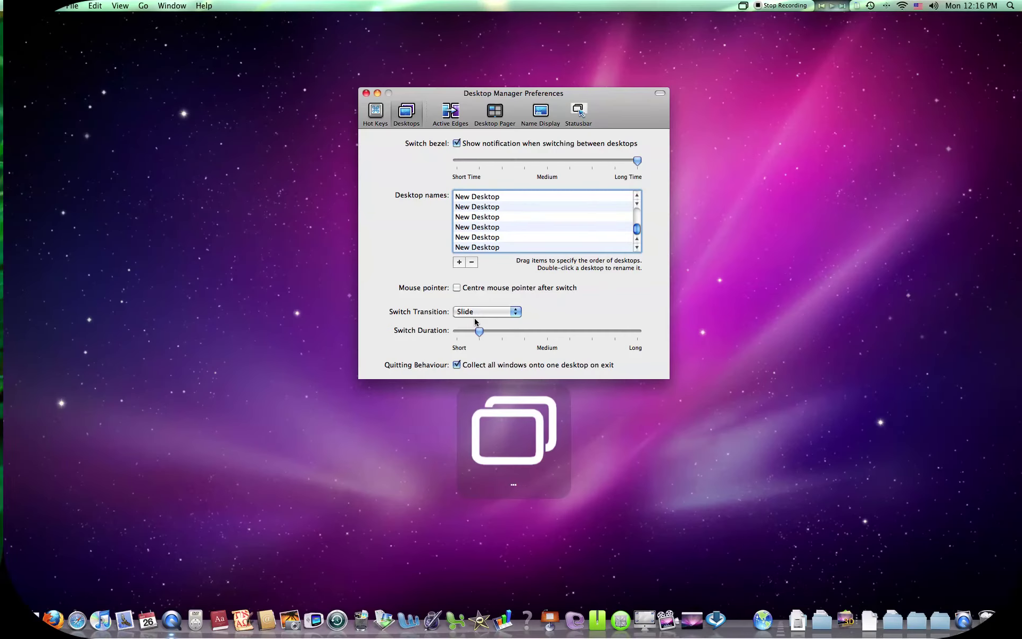
Step: Preview the Warp & Fade and Swap Over transitions, returning to Media each time
{"action": "left_click", "coordinate": [471, 318]}
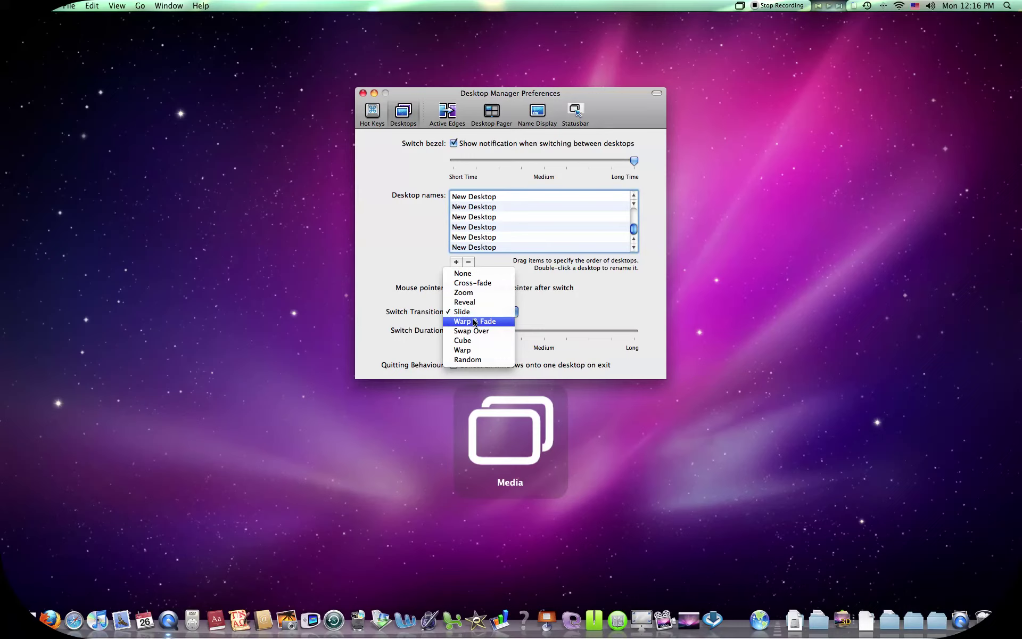
{"action": "left_click", "coordinate": [473, 321]}
{"action": "key", "text": "ctrl+alt+Right"}
{"action": "key", "text": "ctrl+alt+Left"}
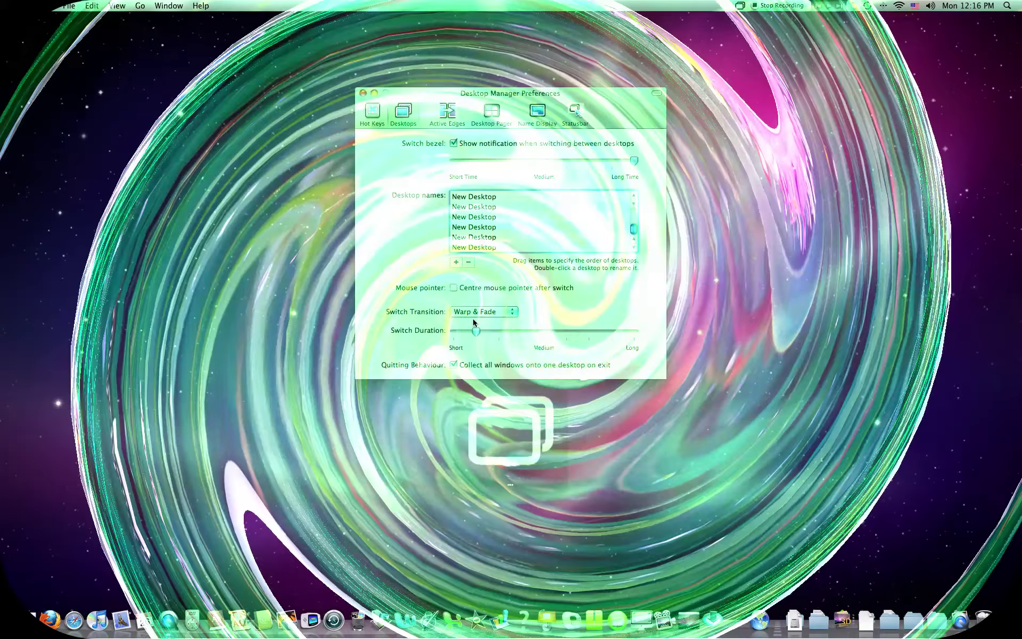
{"action": "left_click", "coordinate": [484, 318]}
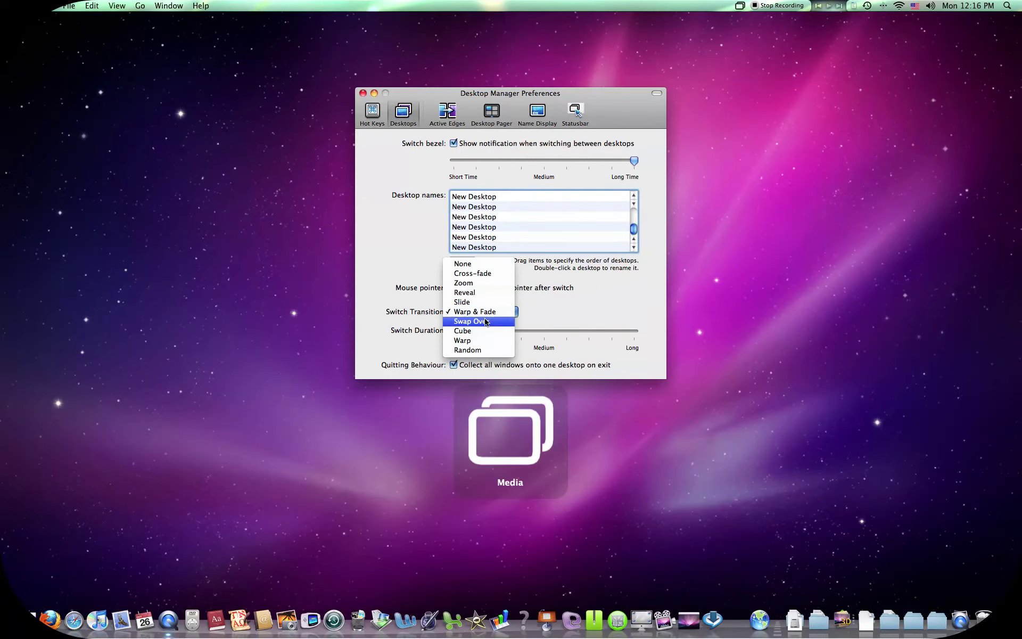
{"action": "left_click", "coordinate": [485, 321]}
{"action": "key", "text": "ctrl+alt+Right"}
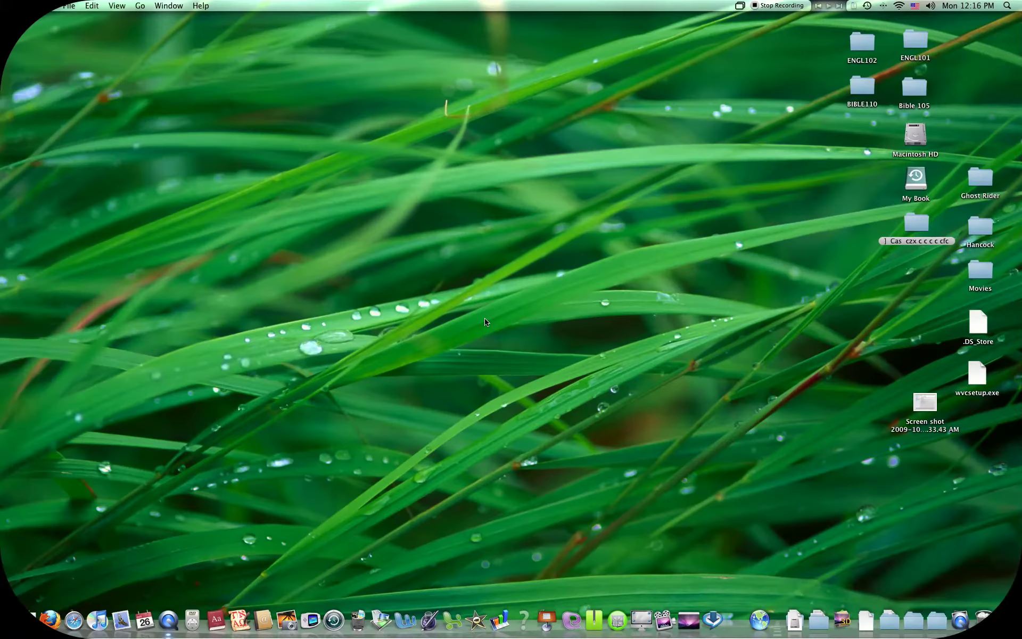
{"action": "key", "text": "ctrl+alt+Left"}
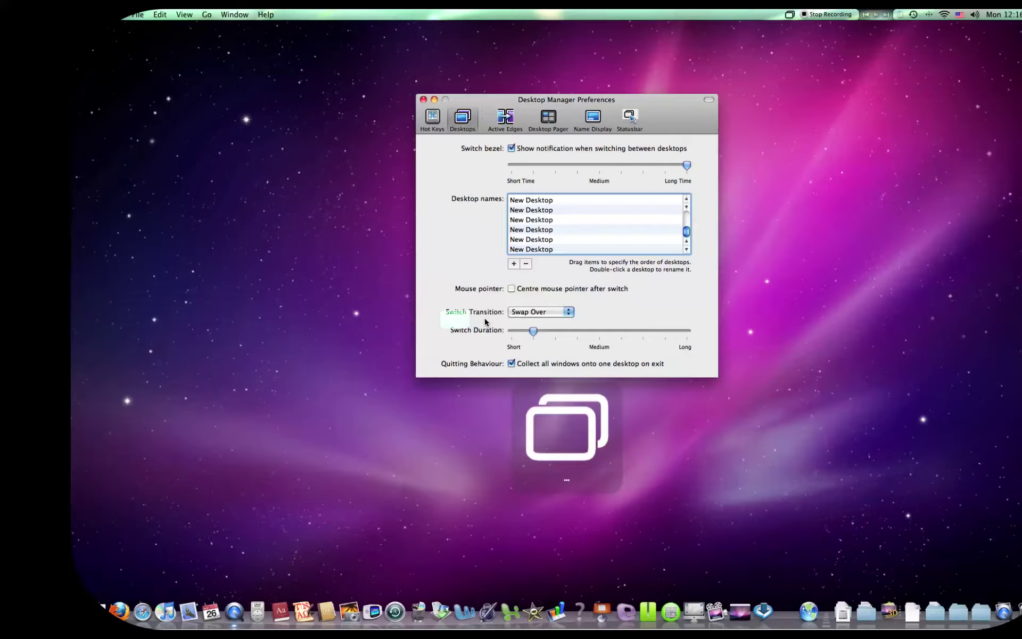
Step: Try Cube, then preview Warp, and set the switch duration to its longest
{"action": "left_click", "coordinate": [485, 316]}
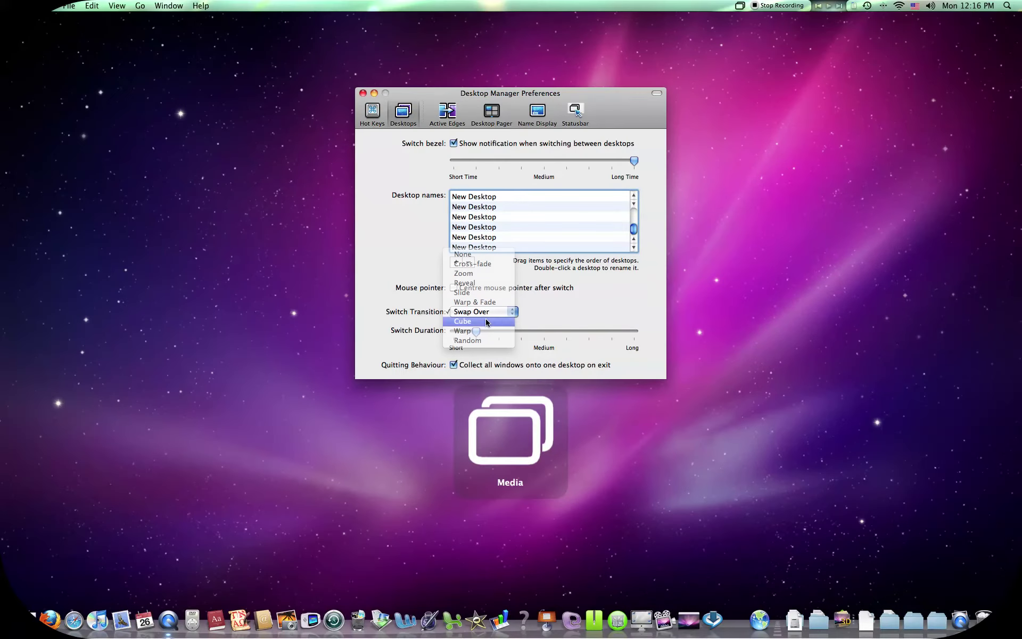
{"action": "left_click", "coordinate": [485, 321]}
{"action": "left_click", "coordinate": [485, 313]}
{"action": "left_click", "coordinate": [488, 322]}
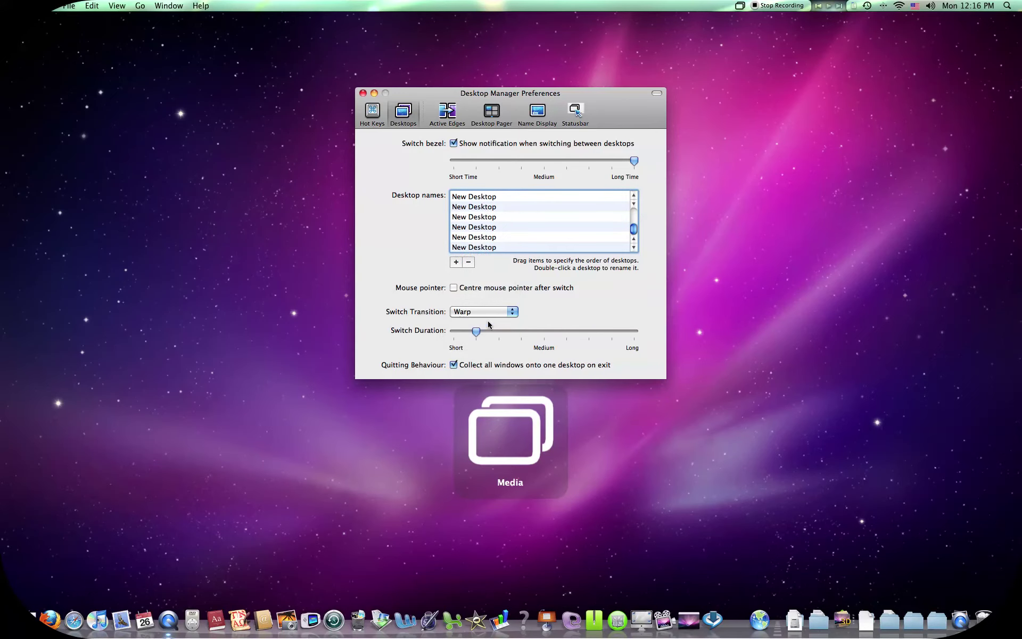
{"action": "key", "text": "ctrl+alt+Right"}
{"action": "key", "text": "ctrl+alt+Left"}
{"action": "left_click_drag", "start_coordinate": [476, 331], "coordinate": [634, 331]}
Step: Choose the Random transition, preview it, and shorten Switch Duration to near Short
{"action": "left_click", "coordinate": [509, 314]}
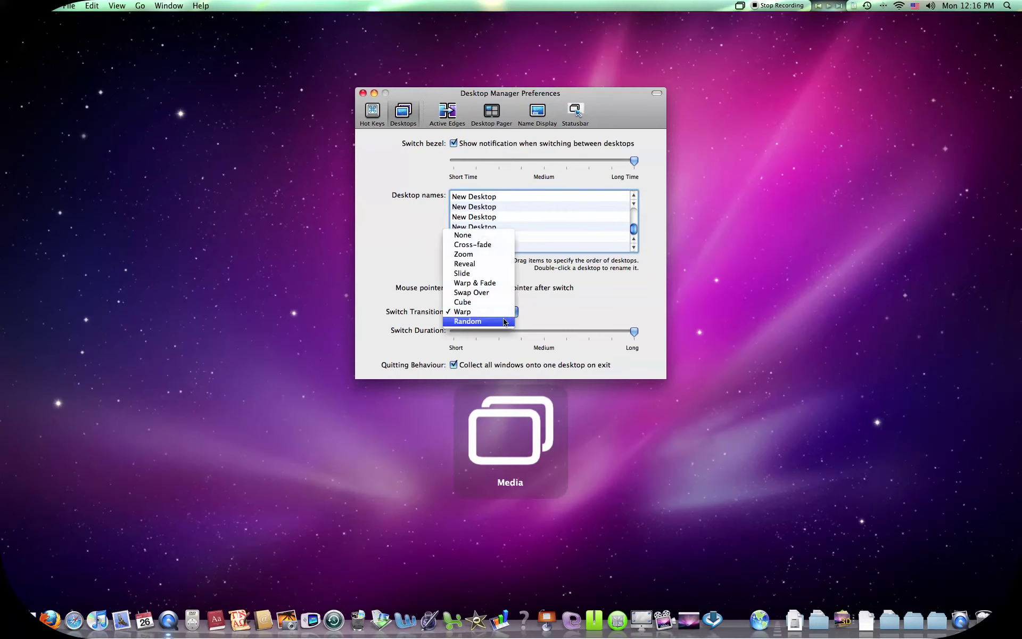
{"action": "left_click", "coordinate": [503, 318]}
{"action": "key", "text": "ctrl+alt+Right"}
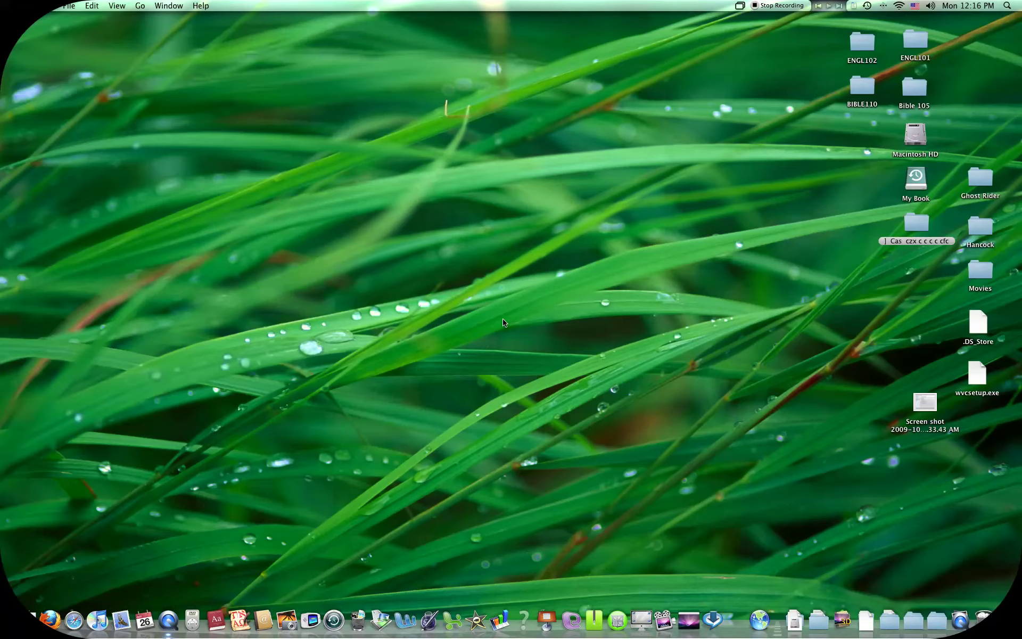
{"action": "key", "text": "ctrl+alt+Left"}
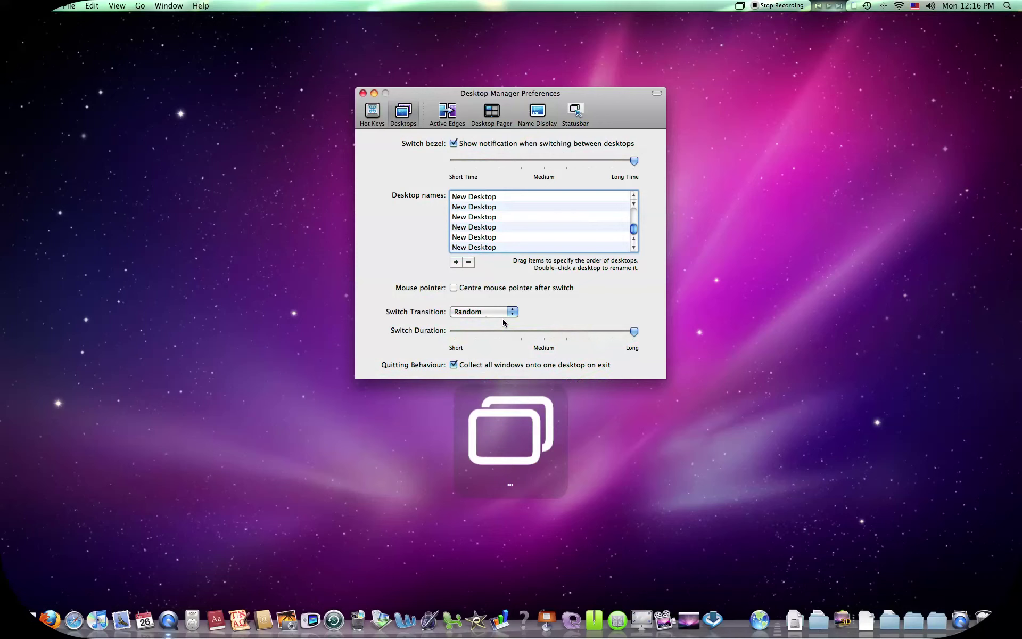
{"action": "left_click", "coordinate": [476, 332]}
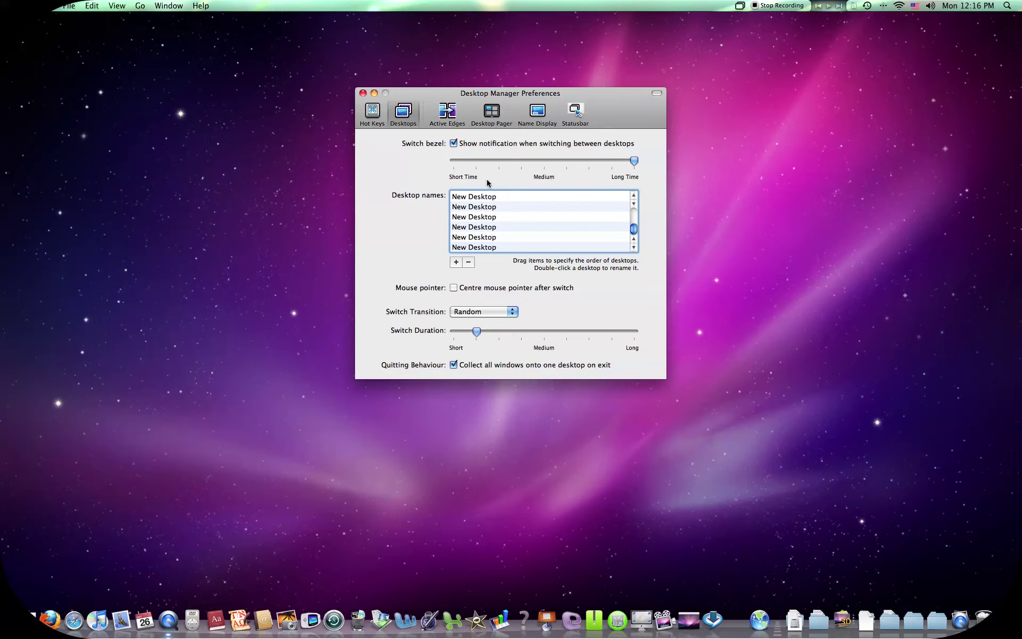
Step: Test edge switching at both screen edges, then set the switch transition to Cube
{"action": "left_click", "coordinate": [447, 118]}
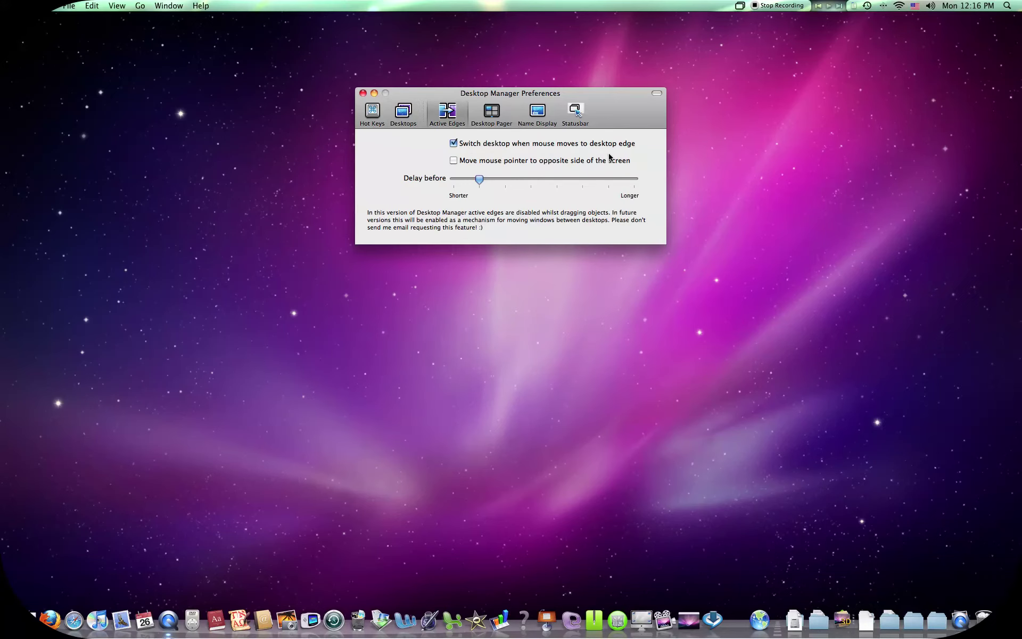
{"action": "mouse_move", "coordinate": [1, 293]}
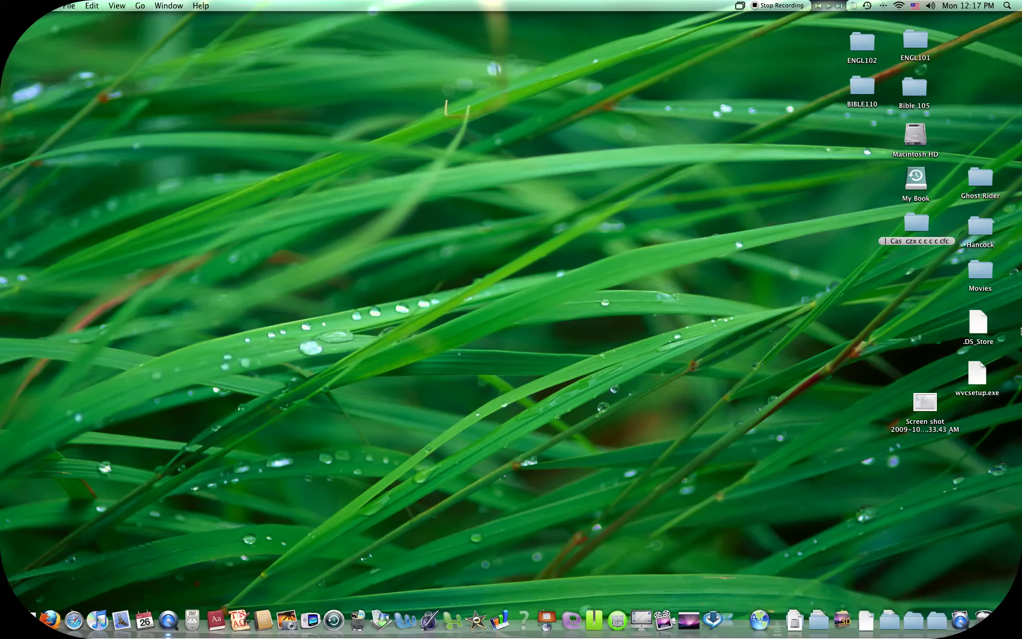
{"action": "mouse_move", "coordinate": [1020, 327]}
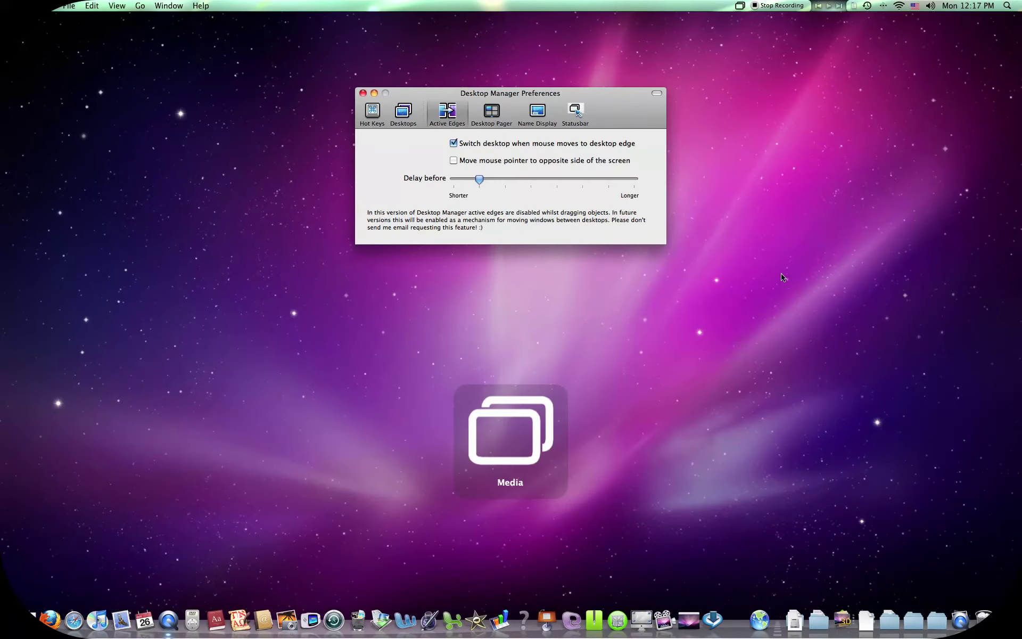
{"action": "left_click", "coordinate": [400, 114]}
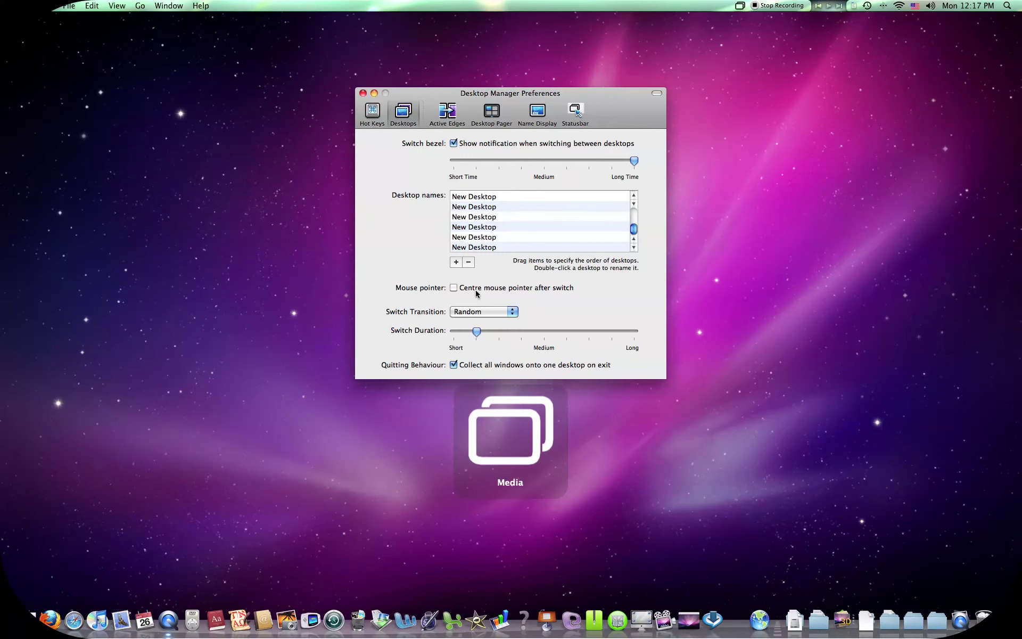
{"action": "left_click", "coordinate": [479, 312]}
{"action": "left_click", "coordinate": [476, 293]}
Step: Adjust the Active Edges delay, test both edges, and settle it near Shorter
{"action": "left_click", "coordinate": [445, 113]}
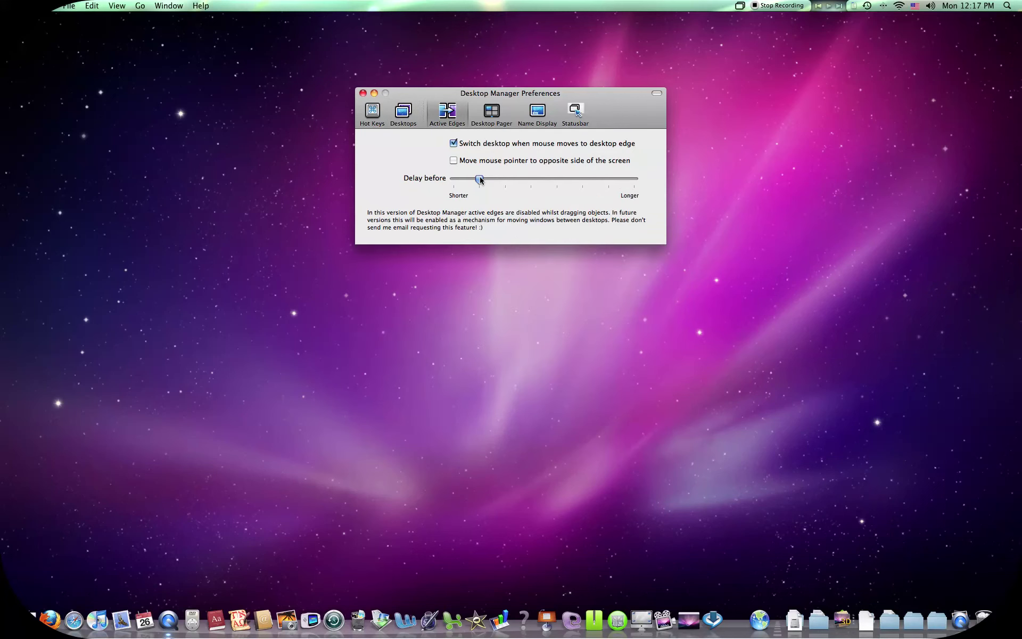
{"action": "left_click_drag", "start_coordinate": [481, 180], "coordinate": [633, 180]}
{"action": "mouse_move", "coordinate": [1020, 300]}
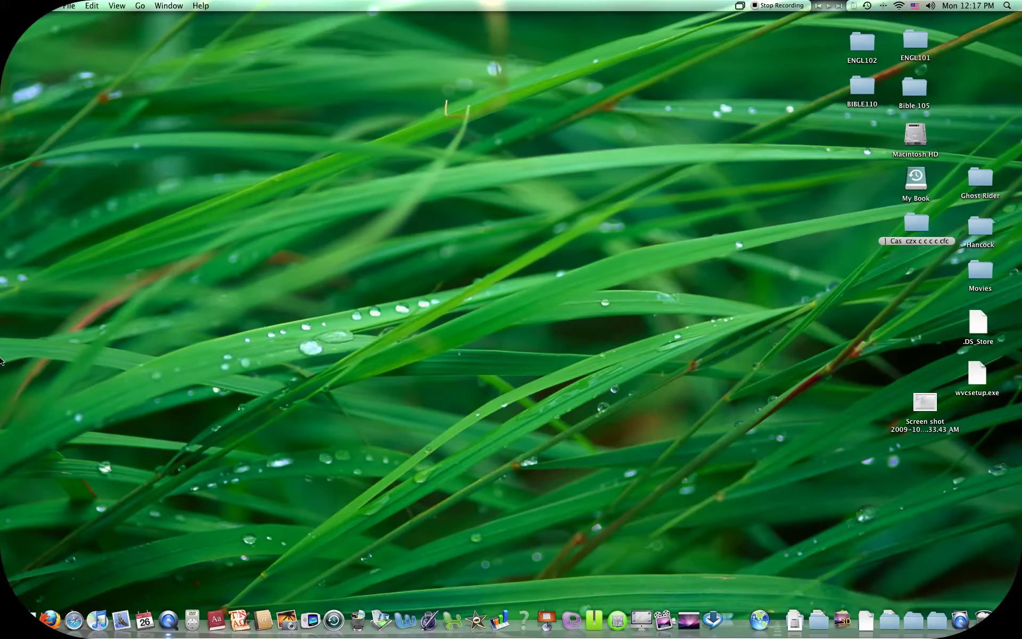
{"action": "mouse_move", "coordinate": [1, 355]}
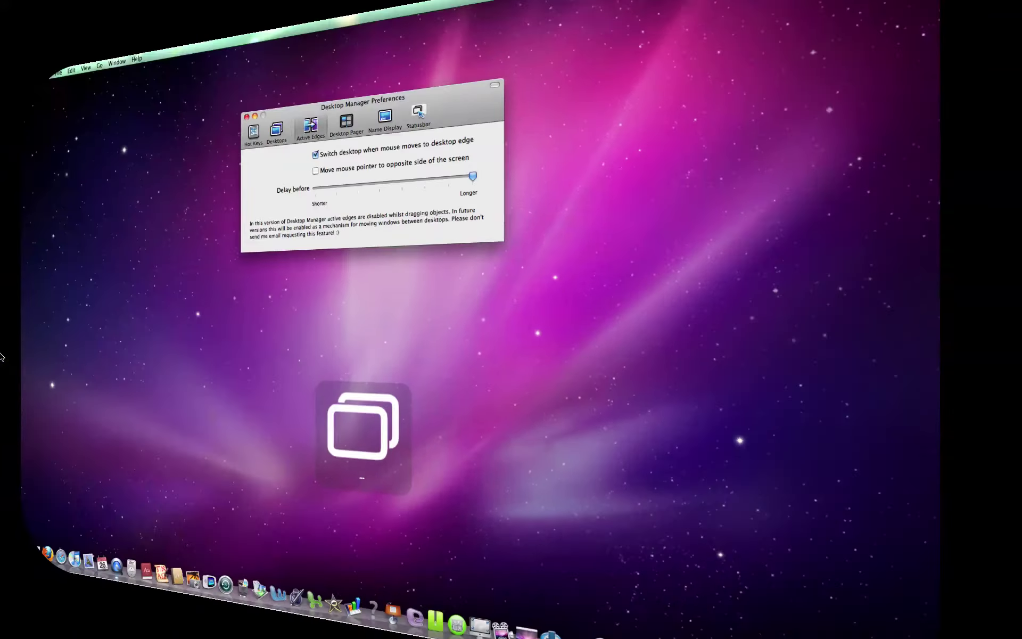
{"action": "left_click", "coordinate": [478, 180]}
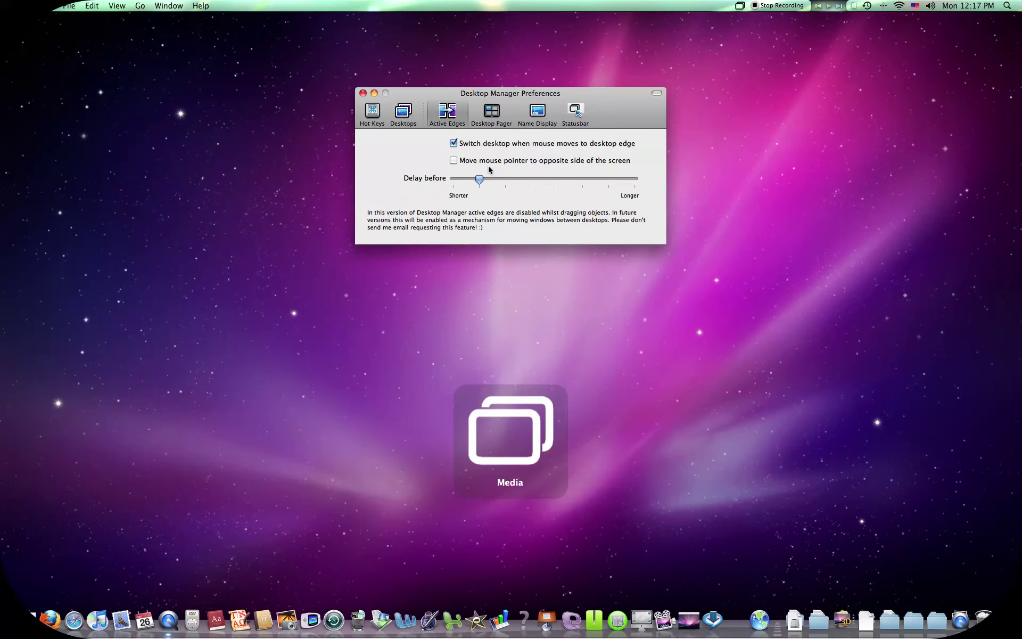
Step: Try moving the pointer to the opposite side, turn it off, and enable Show pager on desktop
{"action": "left_click", "coordinate": [453, 160]}
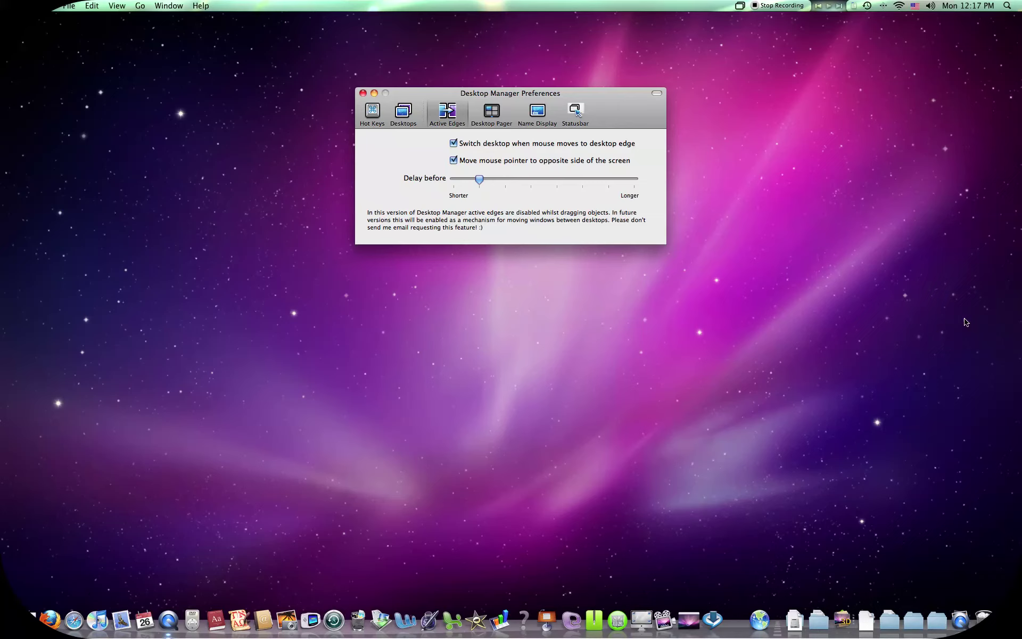
{"action": "mouse_move", "coordinate": [1020, 289]}
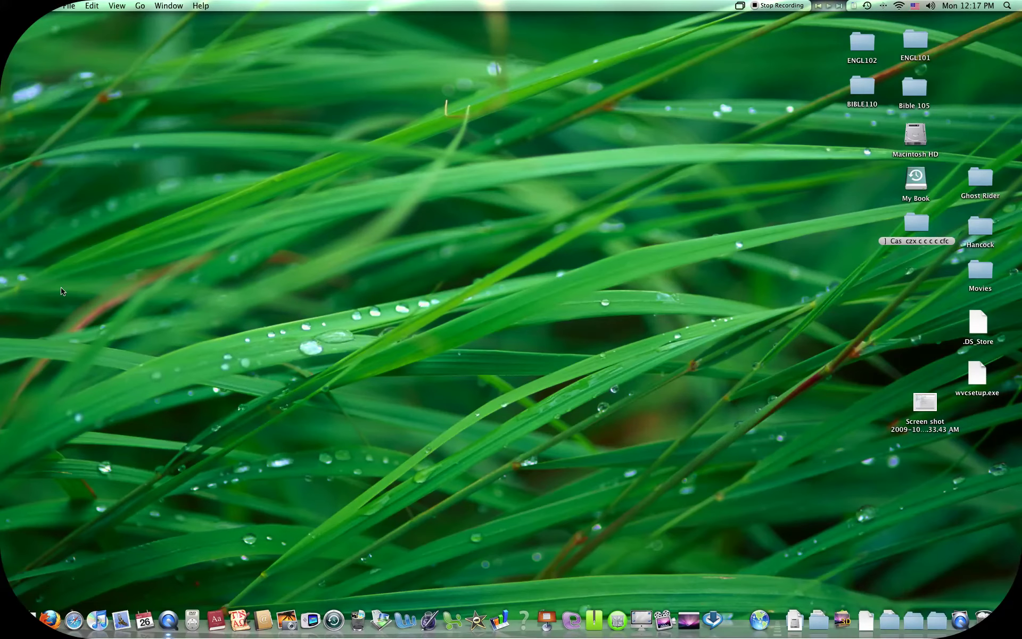
{"action": "mouse_move", "coordinate": [1, 401]}
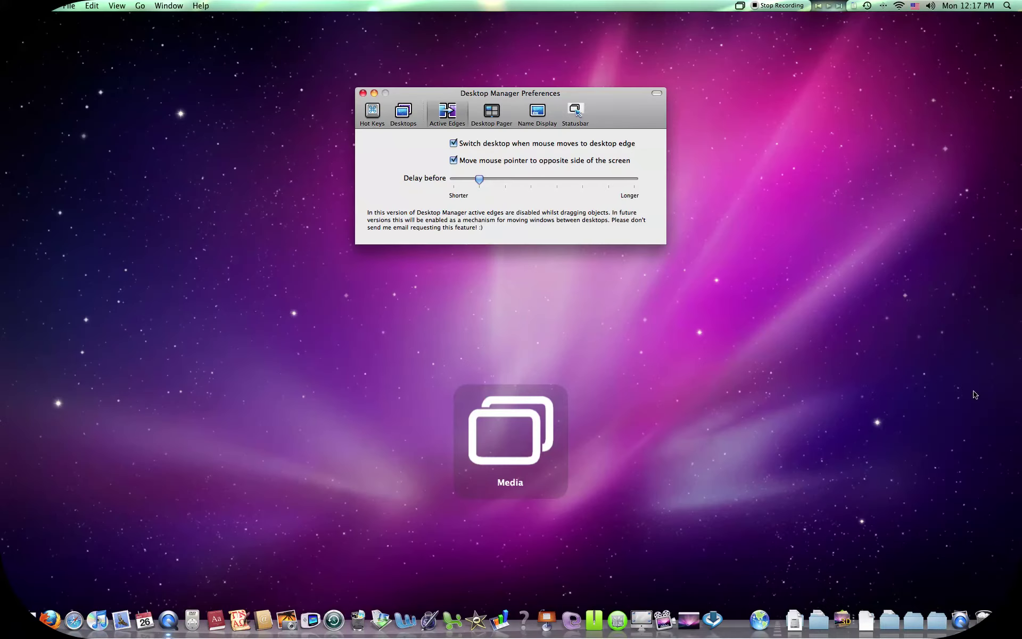
{"action": "left_click", "coordinate": [453, 161]}
{"action": "left_click", "coordinate": [494, 113]}
{"action": "left_click", "coordinate": [454, 144]}
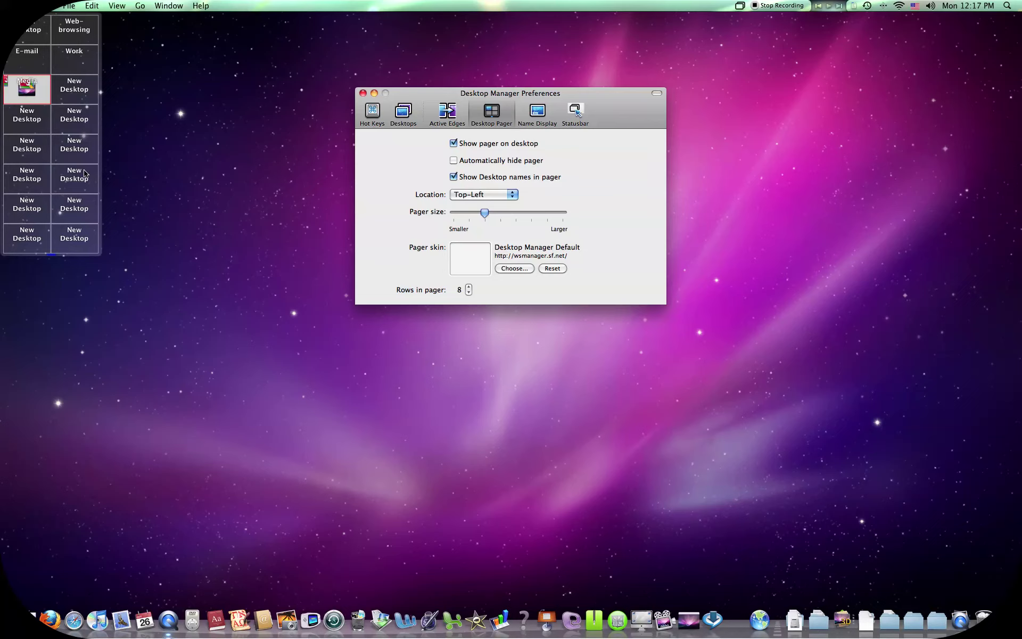
Step: Switch to the grass desktop from the pager and back, then untick Automatically hide pager
{"action": "left_click", "coordinate": [34, 68]}
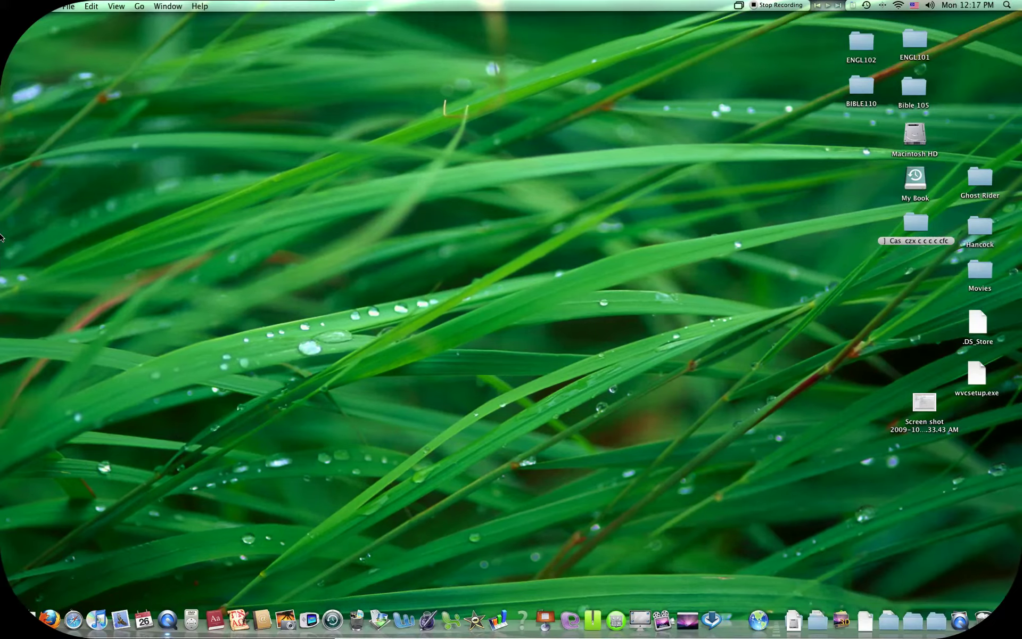
{"action": "key", "text": "ctrl+alt+Left"}
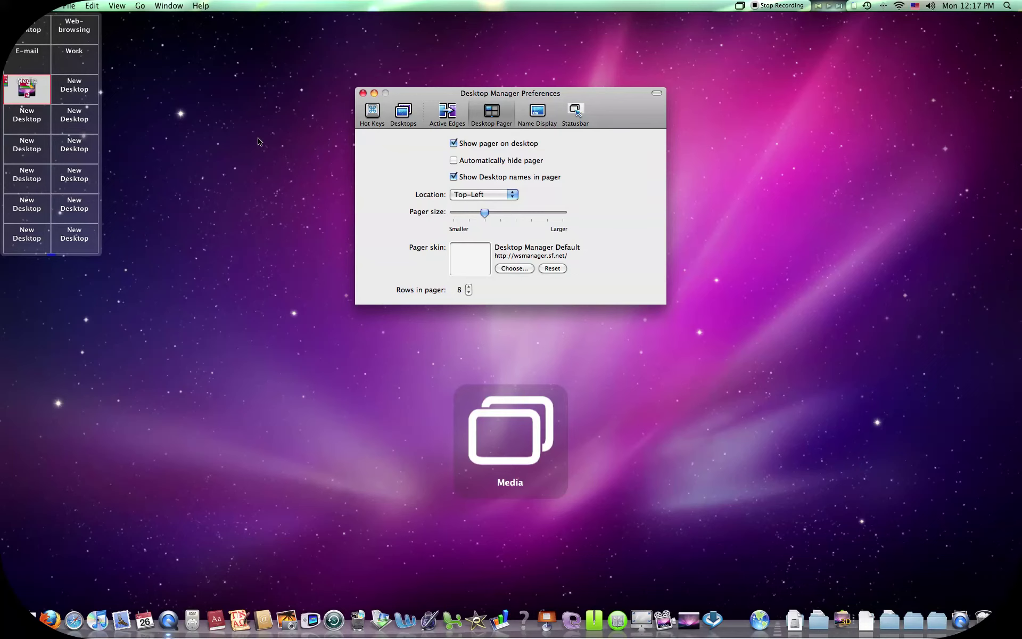
{"action": "left_click", "coordinate": [456, 162]}
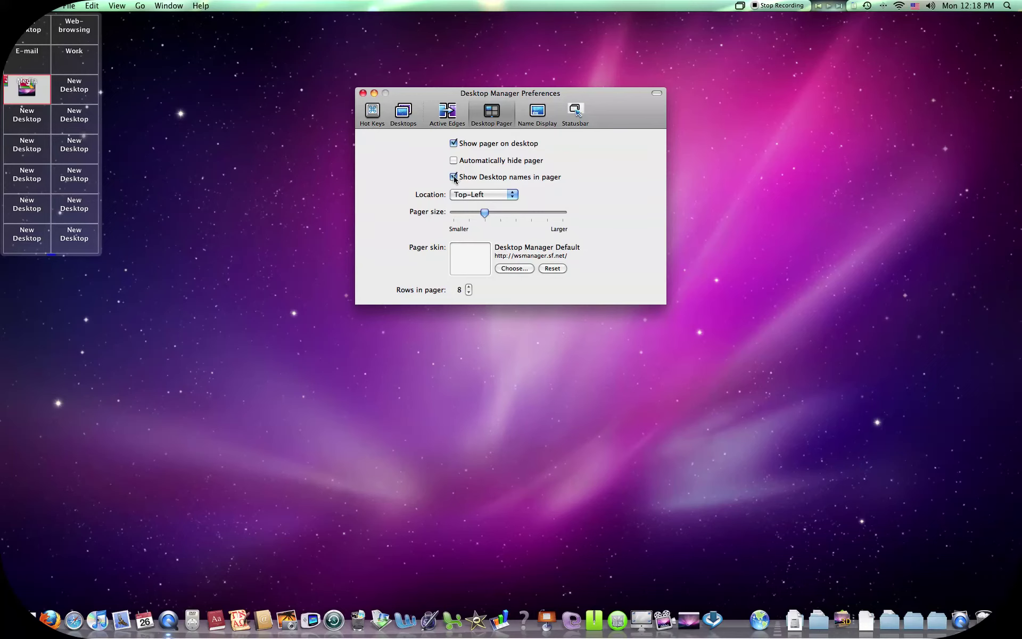
Step: Leave desktop names in the pager on, keep auto-hide off, and untick Show pager on desktop
{"action": "left_click", "coordinate": [453, 178]}
{"action": "left_click", "coordinate": [453, 178]}
{"action": "left_click", "coordinate": [454, 177]}
{"action": "left_click", "coordinate": [453, 178]}
{"action": "left_click", "coordinate": [453, 160]}
{"action": "left_click", "coordinate": [453, 160]}
{"action": "left_click", "coordinate": [453, 143]}
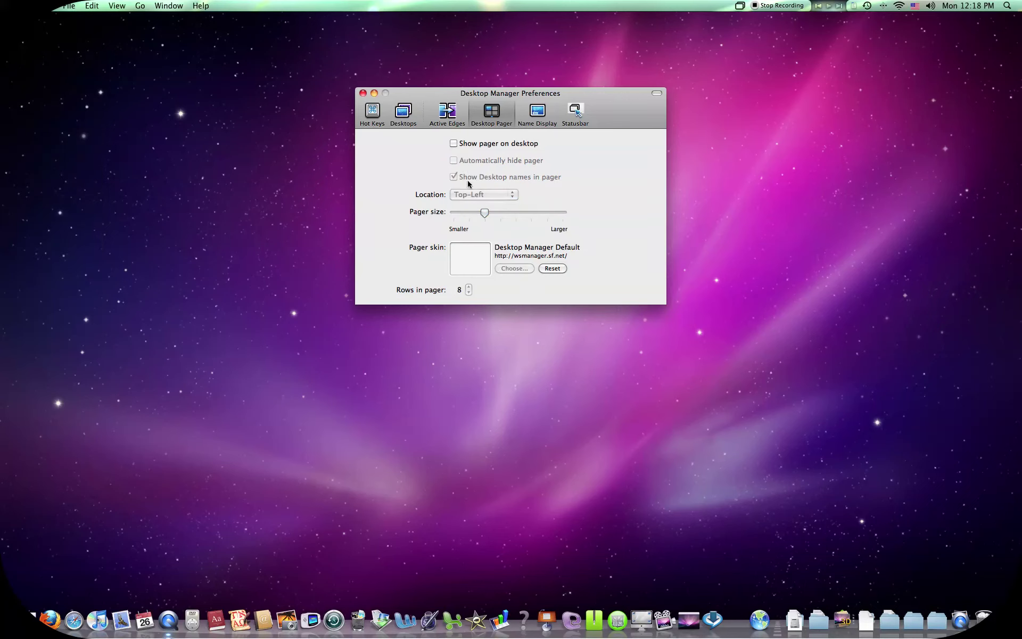
Step: Show the pager on the desktop again and set its Location to Bottom-Middle
{"action": "left_click", "coordinate": [452, 143]}
{"action": "left_click", "coordinate": [506, 195]}
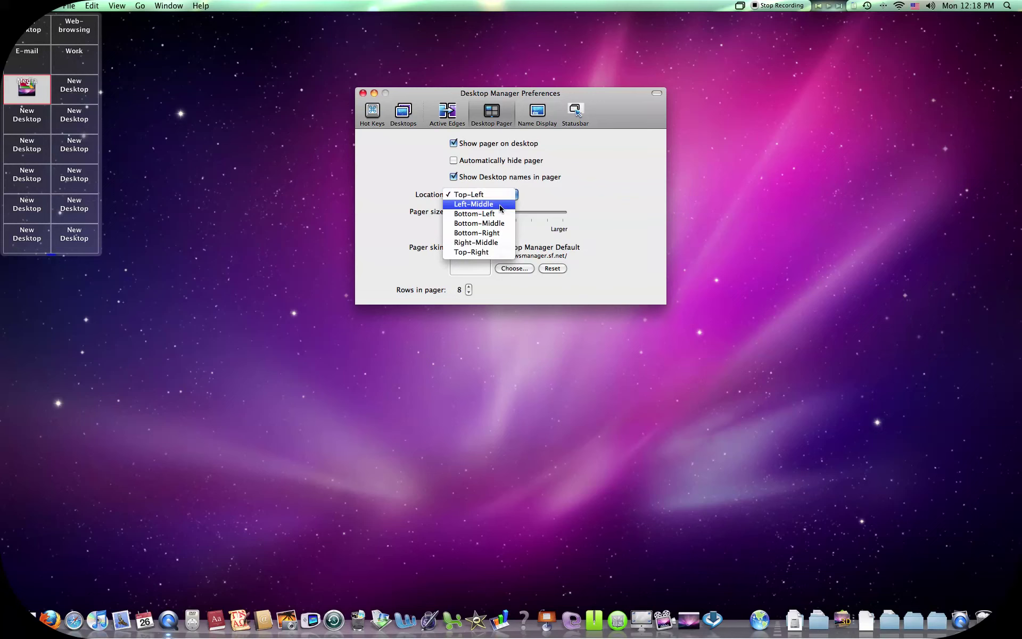
{"action": "left_click", "coordinate": [499, 207]}
{"action": "left_click", "coordinate": [508, 194]}
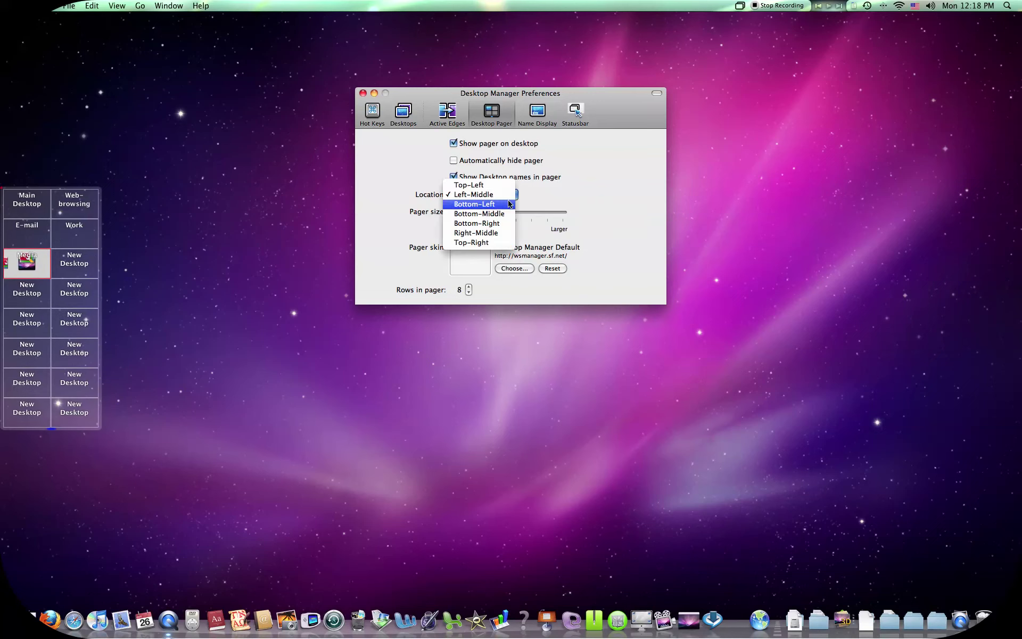
{"action": "left_click", "coordinate": [505, 213]}
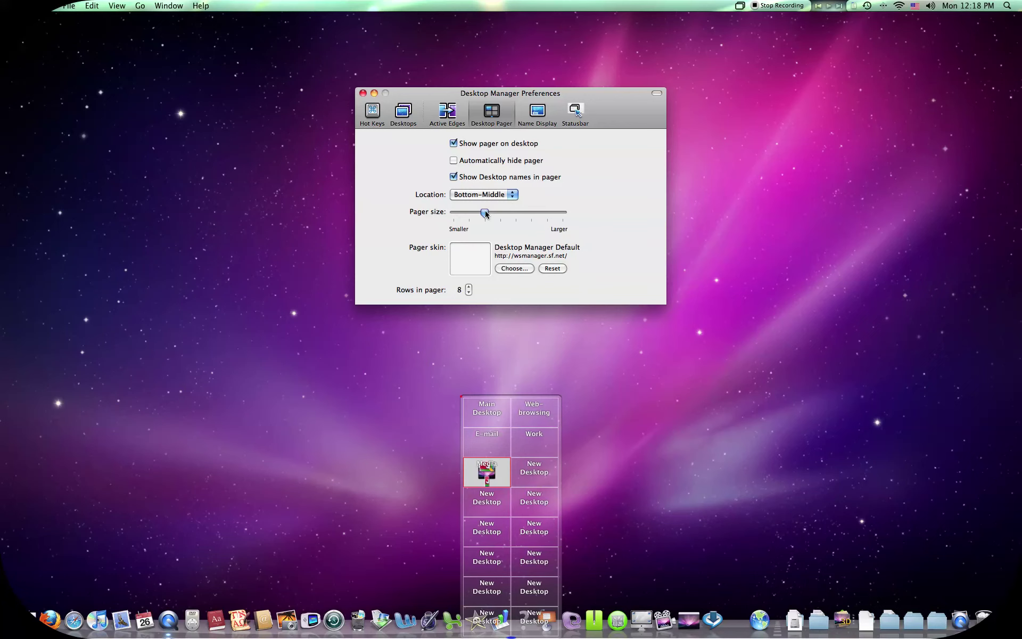
Step: Make the pager smaller and reduce Rows in pager to 2
{"action": "mouse_move", "coordinate": [485, 214]}
{"action": "left_mouse_down"}
{"action": "mouse_move", "coordinate": [451, 214]}
{"action": "mouse_move", "coordinate": [582, 222]}
{"action": "mouse_move", "coordinate": [475, 217]}
{"action": "left_mouse_up"}
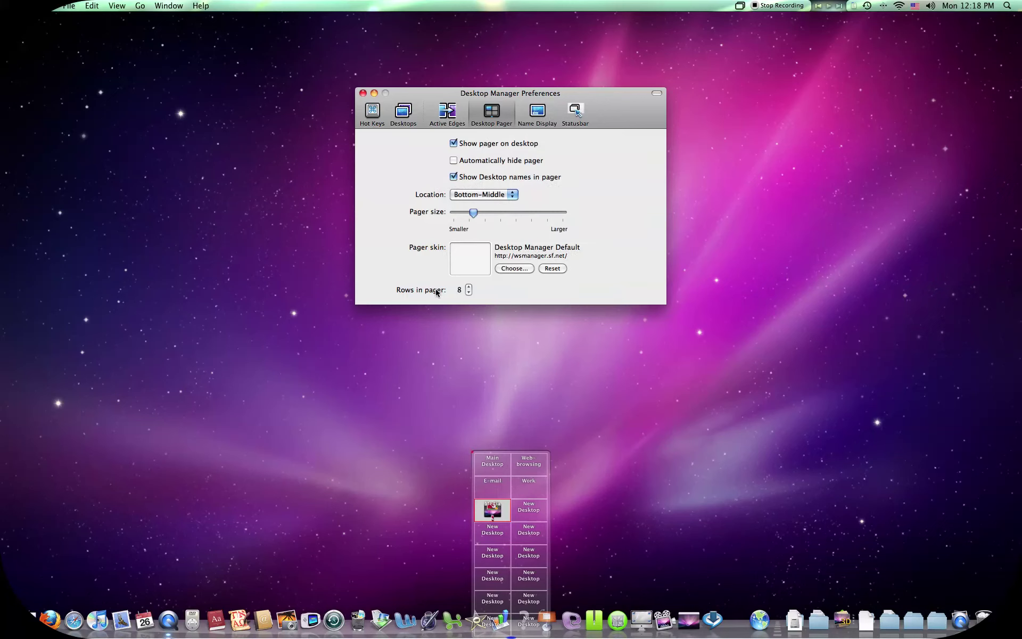
{"action": "left_click", "coordinate": [469, 292]}
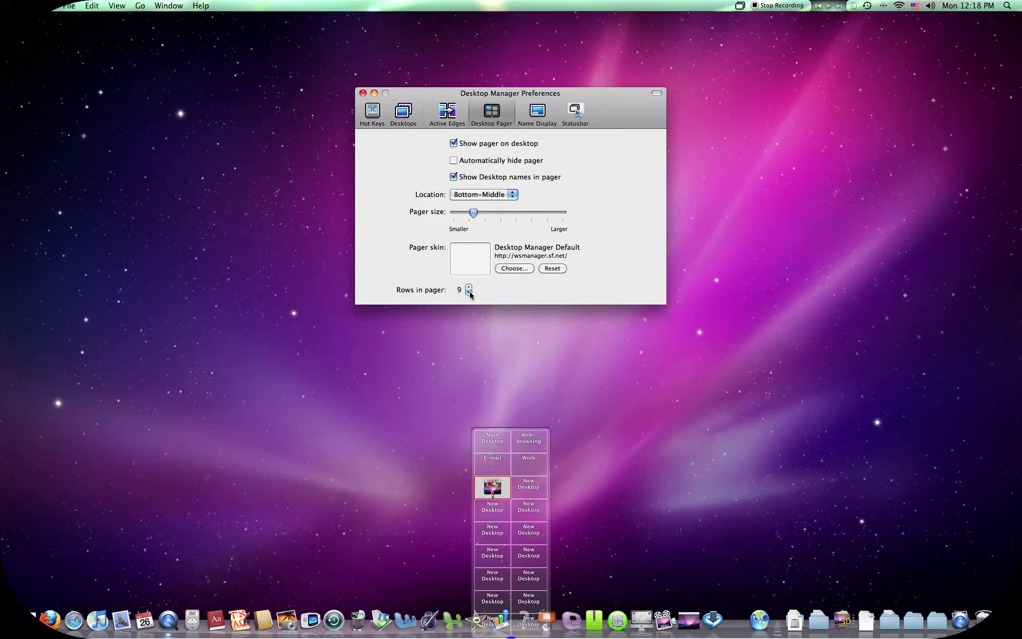
{"action": "left_click", "coordinate": [469, 291]}
{"action": "left_click", "coordinate": [468, 291]}
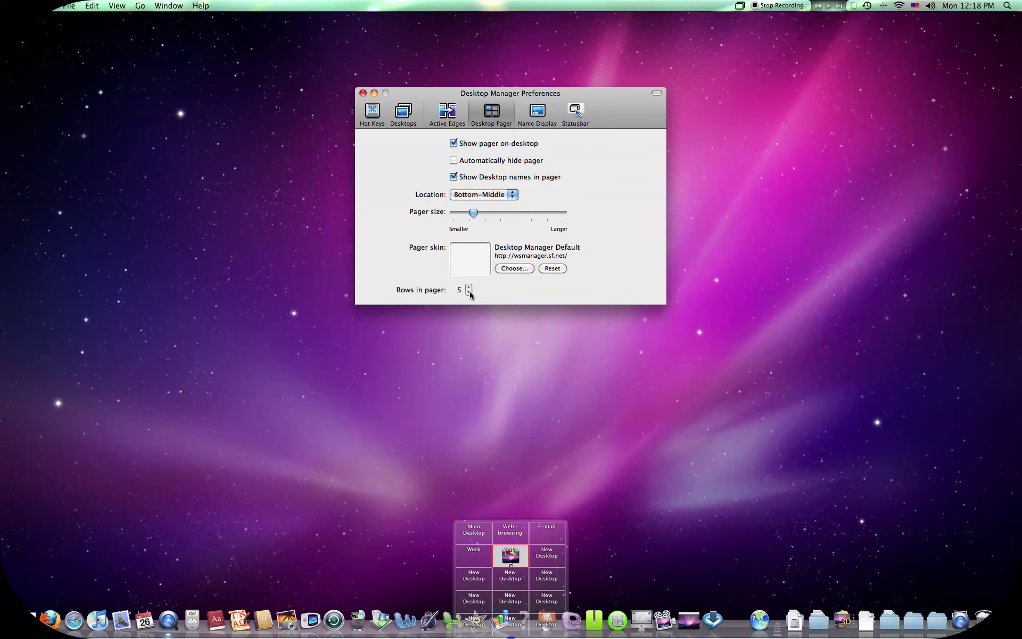
{"action": "left_click", "coordinate": [470, 292]}
{"action": "left_click", "coordinate": [469, 292]}
{"action": "left_click", "coordinate": [469, 292]}
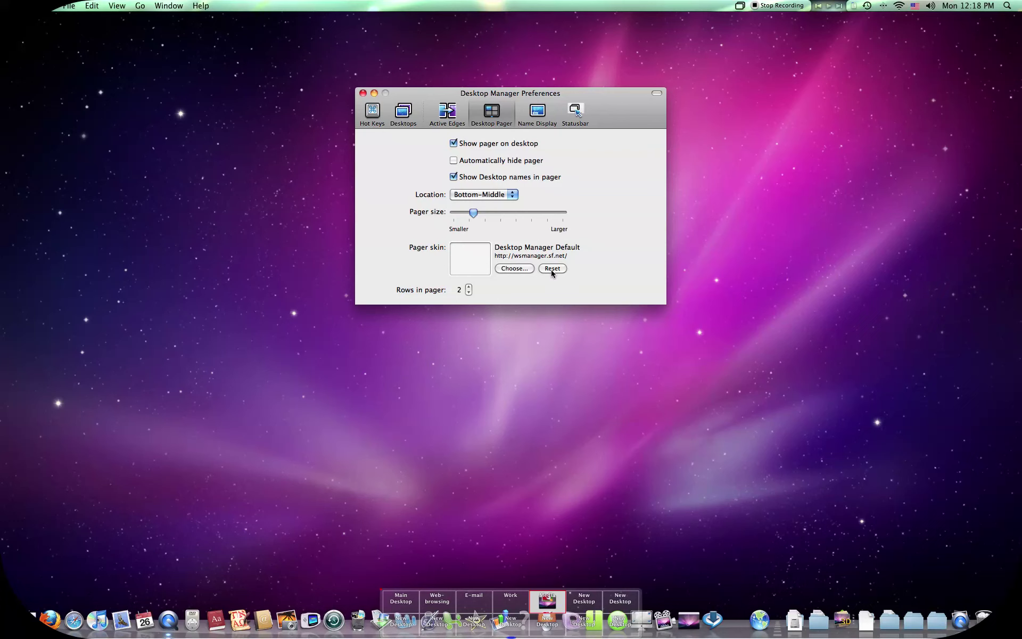
{"action": "left_click", "coordinate": [536, 114]}
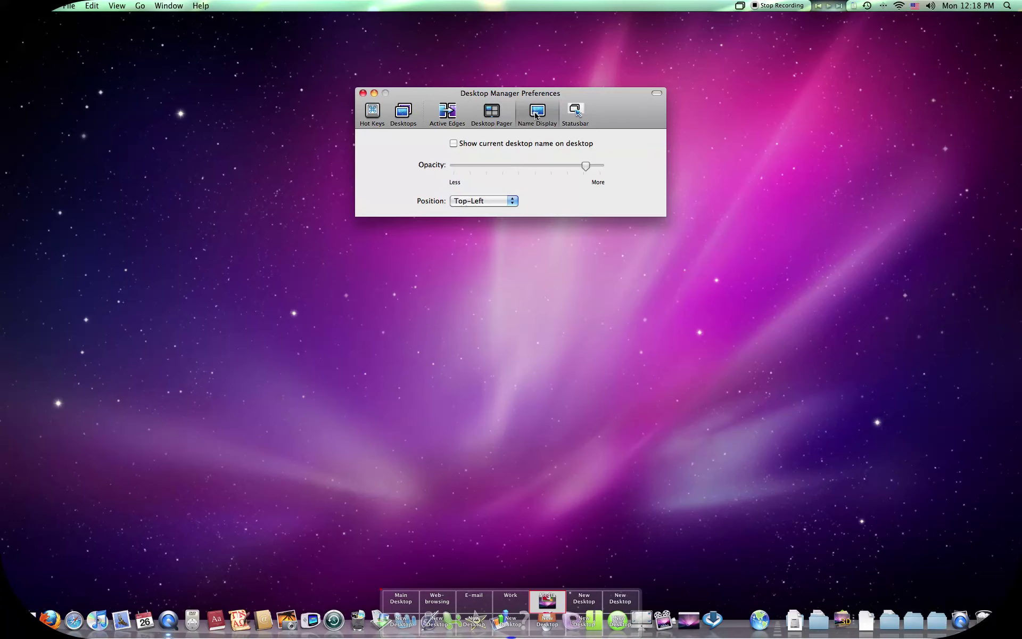
Step: Show the current desktop name on the desktop, test it by switching desktops, and reopen Preferences
{"action": "left_click", "coordinate": [453, 145]}
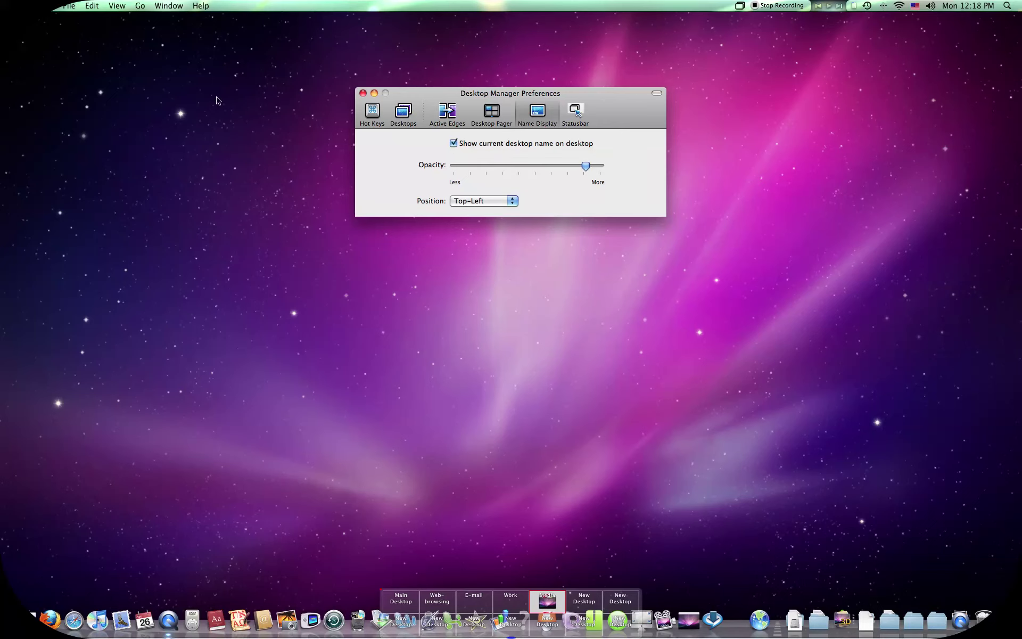
{"action": "key", "text": "ctrl+alt+Right"}
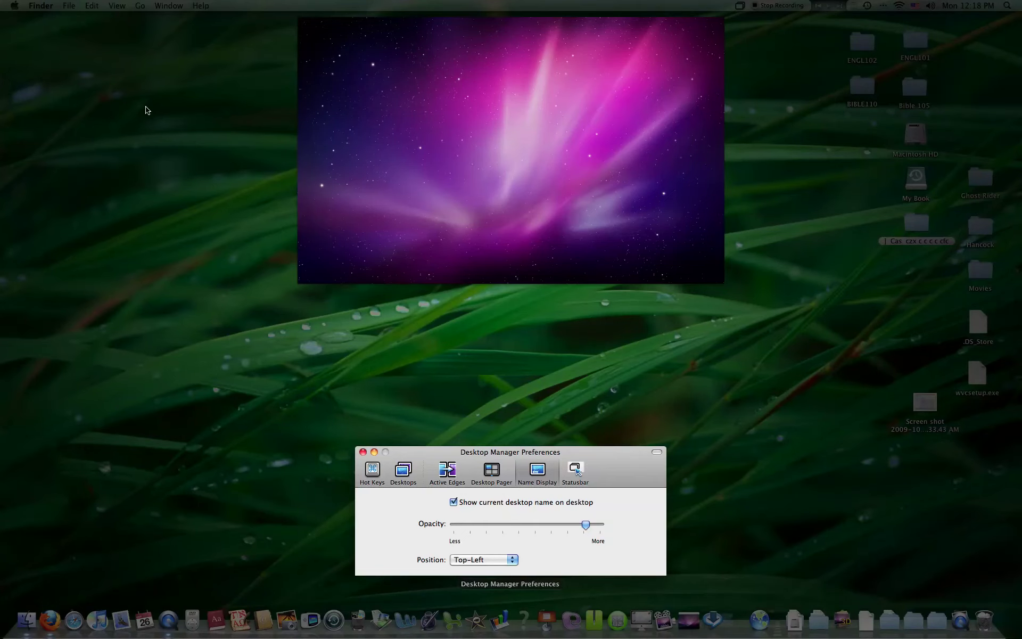
{"action": "left_click", "coordinate": [347, 112]}
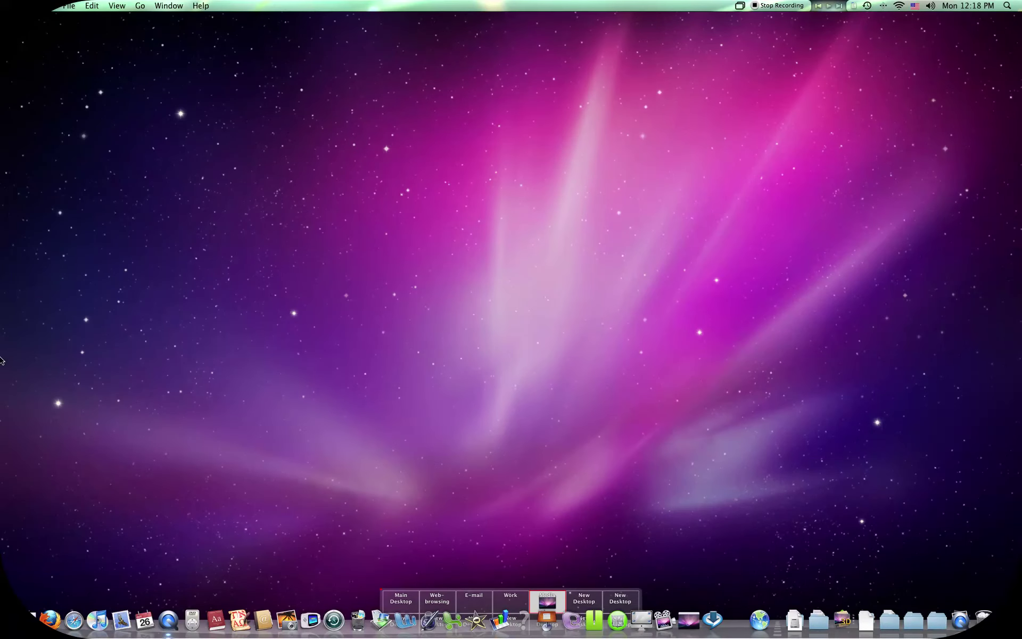
{"action": "mouse_move", "coordinate": [0, 360]}
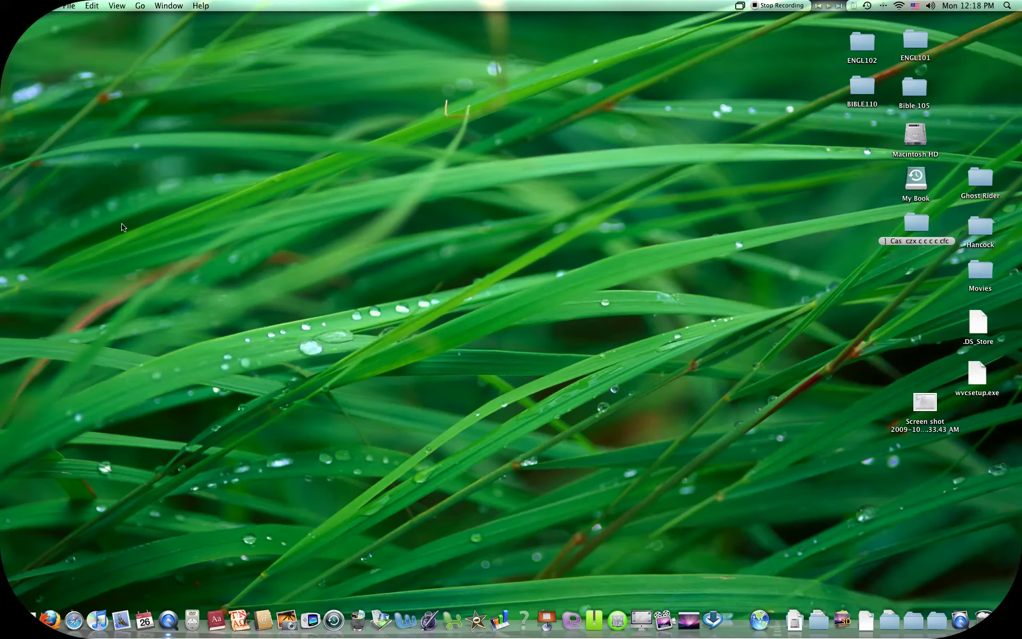
{"action": "mouse_move", "coordinate": [1020, 305]}
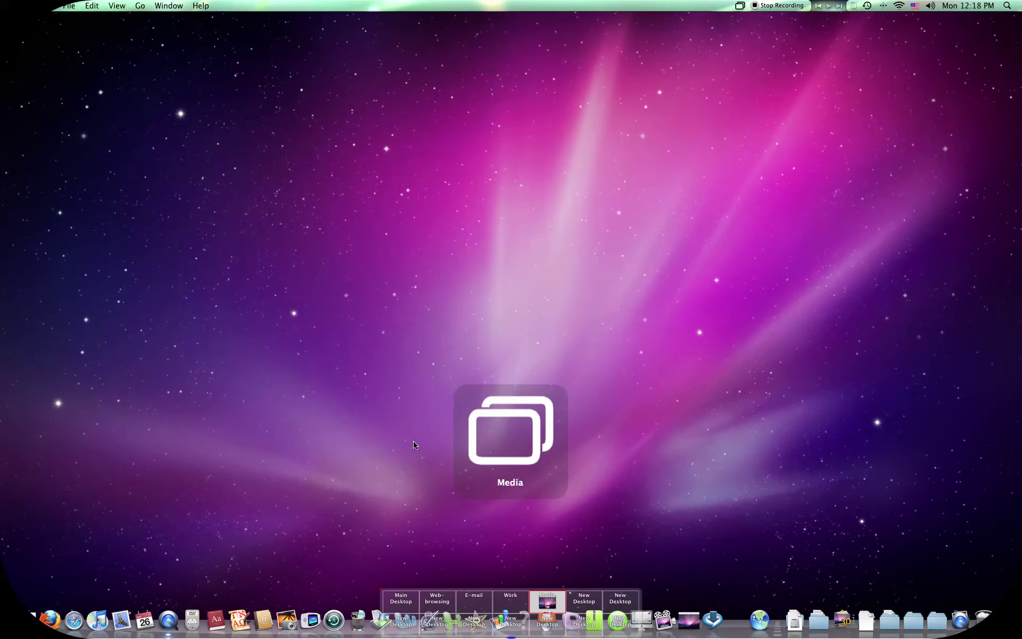
{"action": "left_click", "coordinate": [741, 6]}
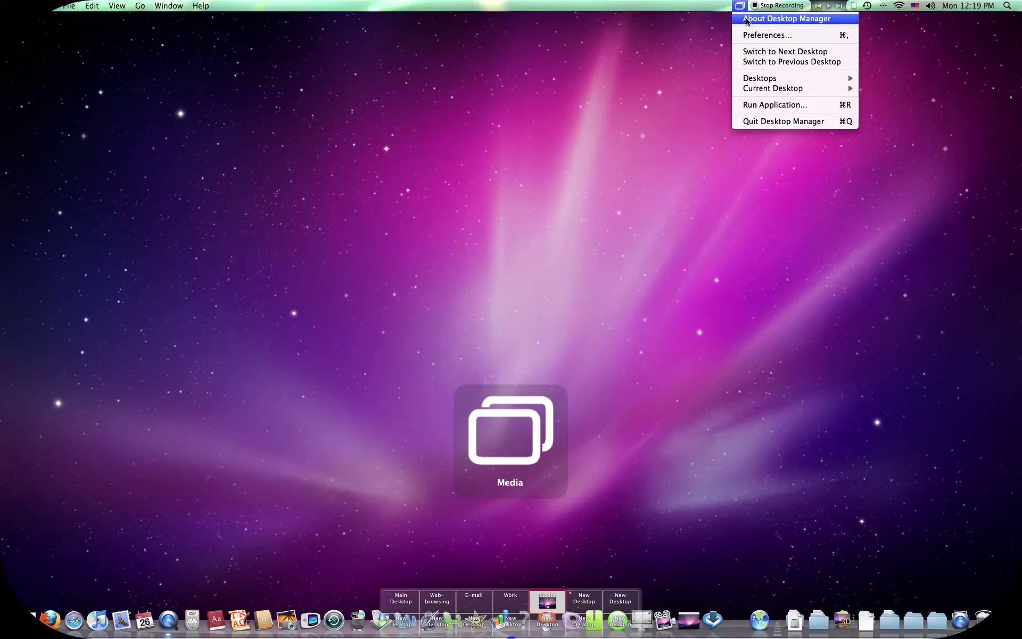
{"action": "left_click", "coordinate": [764, 32]}
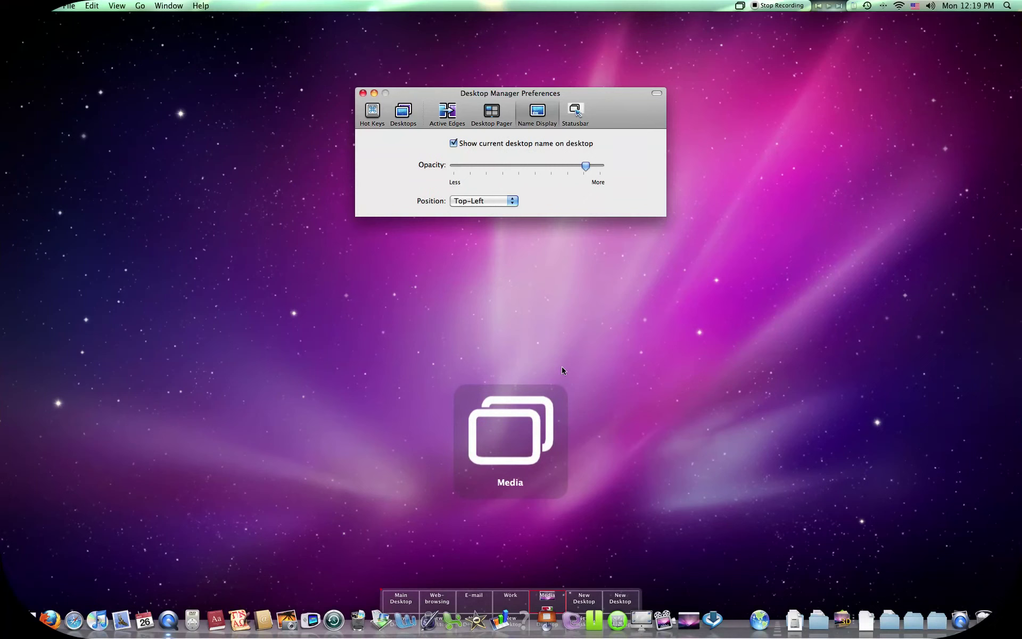
Step: Enable the menu-bar pager and test it by switching to the grass desktop and back to Media
{"action": "left_click", "coordinate": [571, 114]}
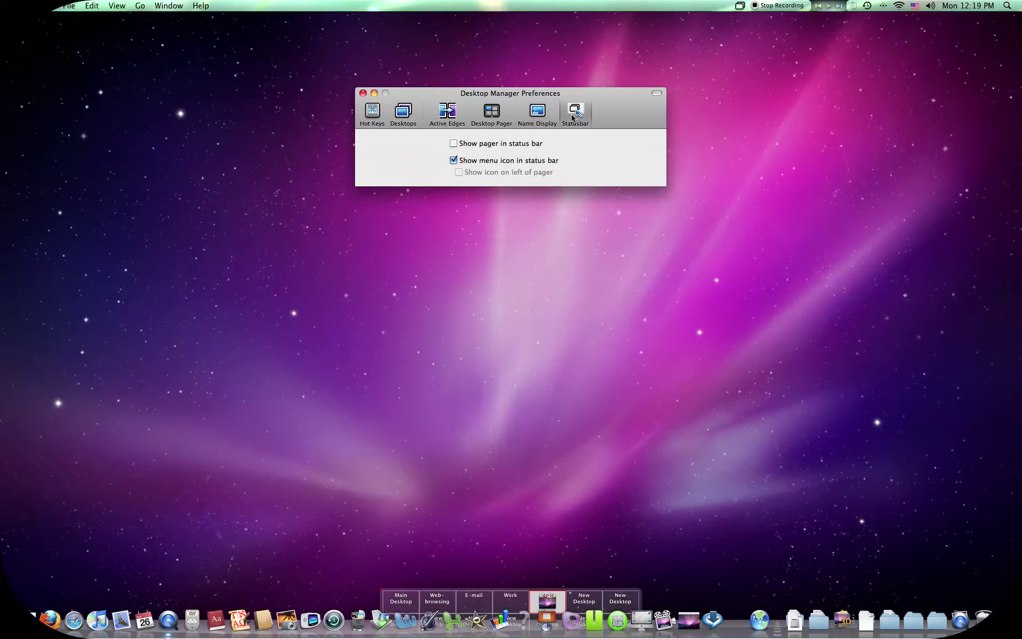
{"action": "left_click", "coordinate": [452, 144]}
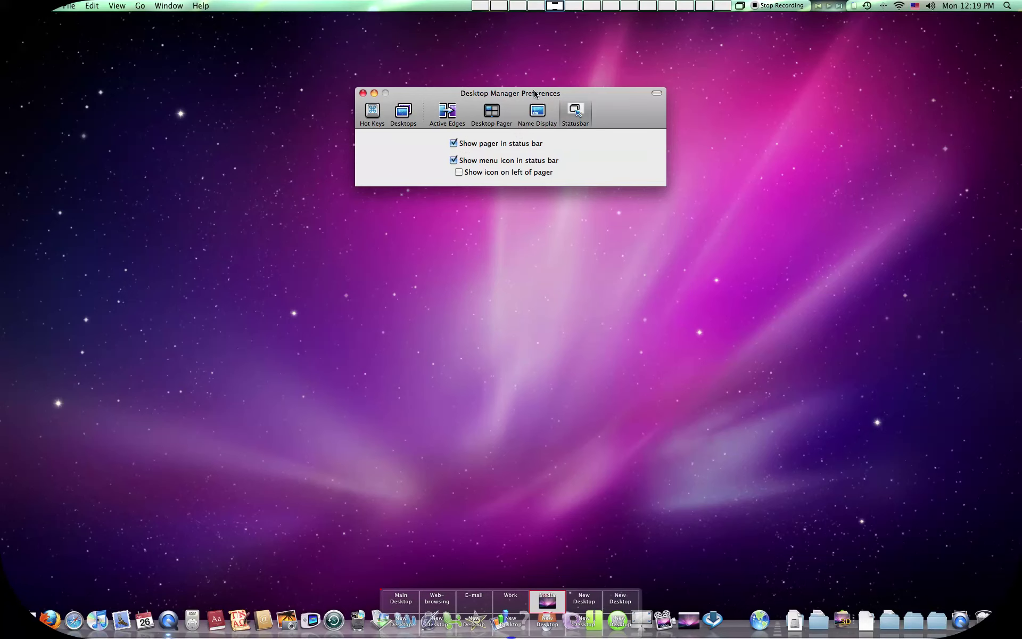
{"action": "left_click", "coordinate": [542, 7]}
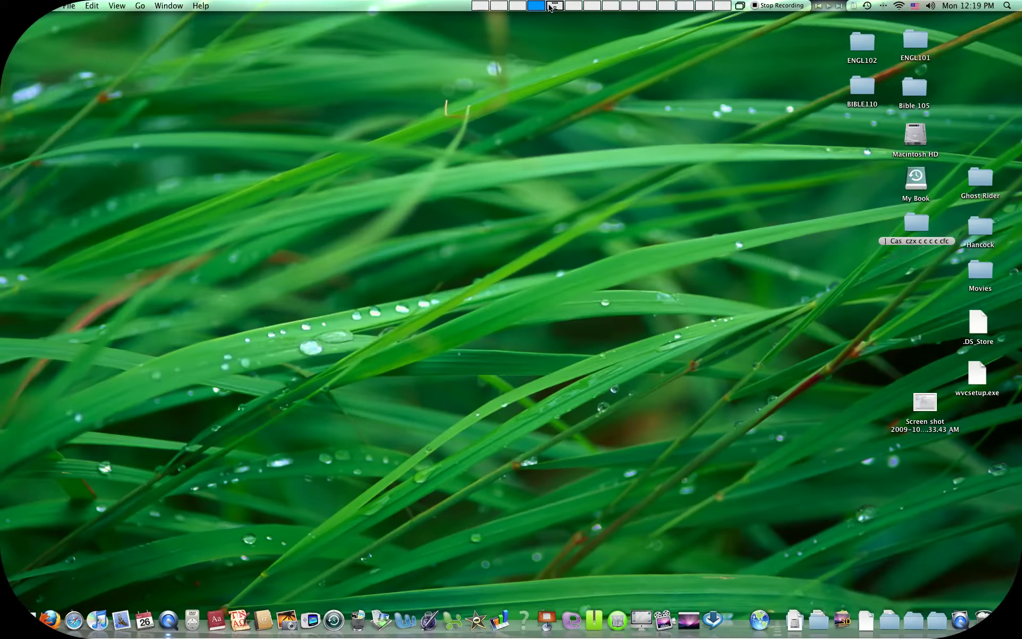
{"action": "left_click", "coordinate": [555, 7]}
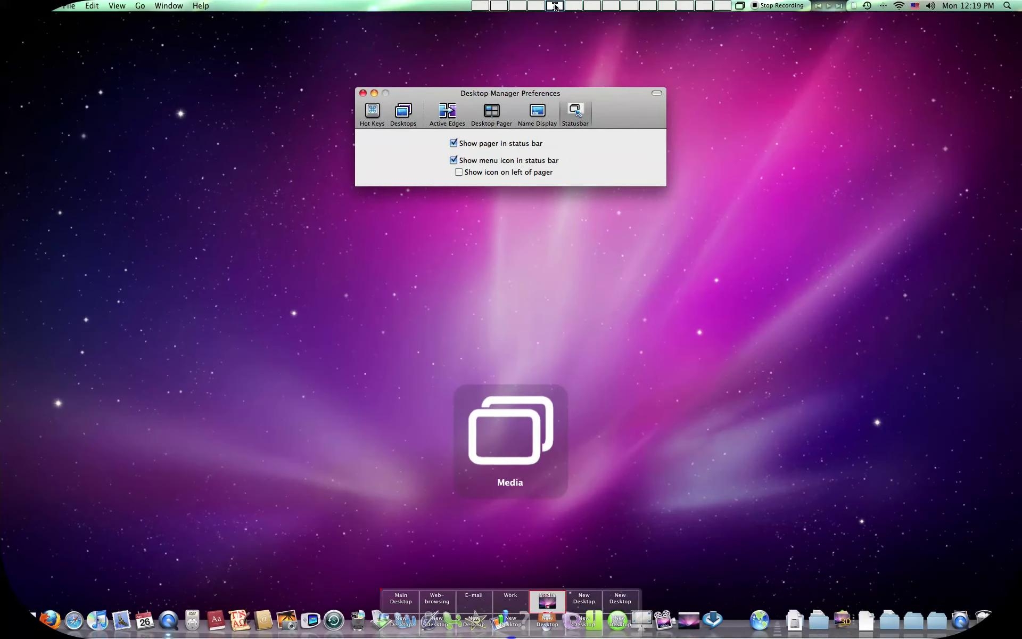
Step: Tick Show icon on left of pager, then turn off the menu icon and the menu-bar pager
{"action": "left_click", "coordinate": [459, 174]}
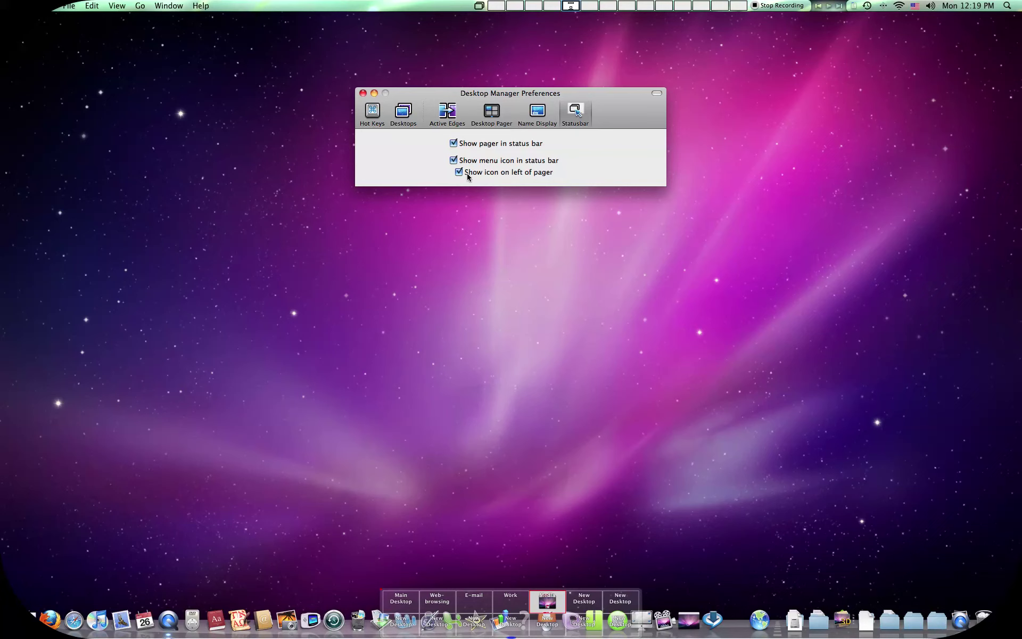
{"action": "left_click", "coordinate": [453, 160]}
{"action": "left_click", "coordinate": [453, 143]}
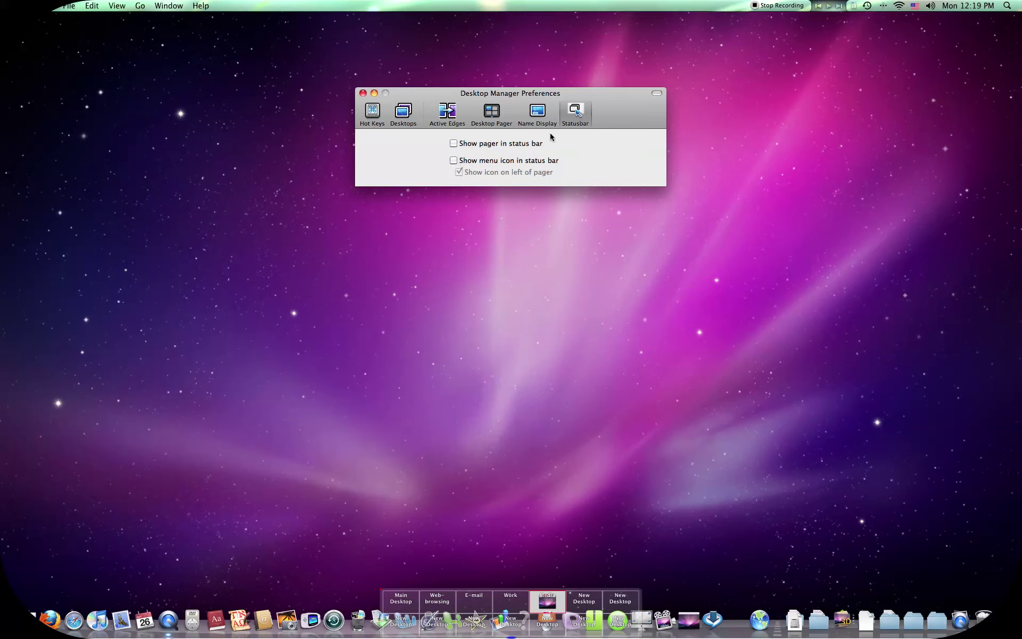